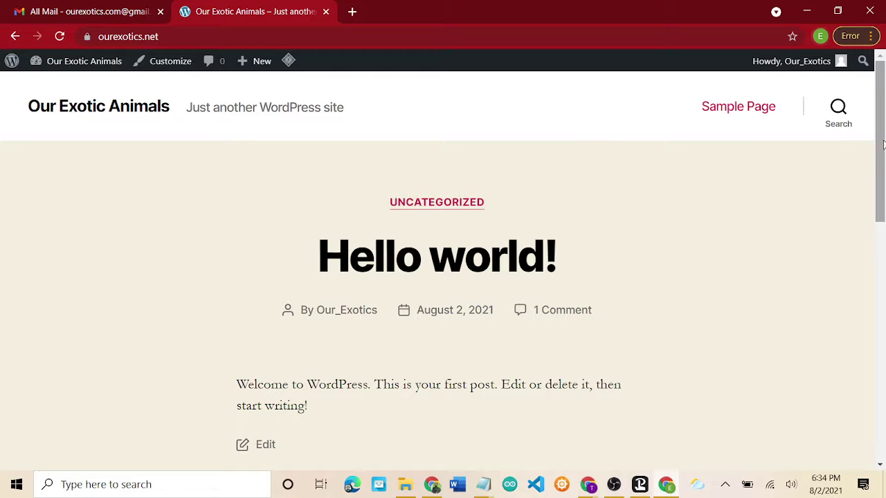
Load the site's address with /wp-admin appended
mouse_move(883, 144)
mouse_down()
mouse_move(879, 389)
mouse_move(884, 138)
mouse_up()
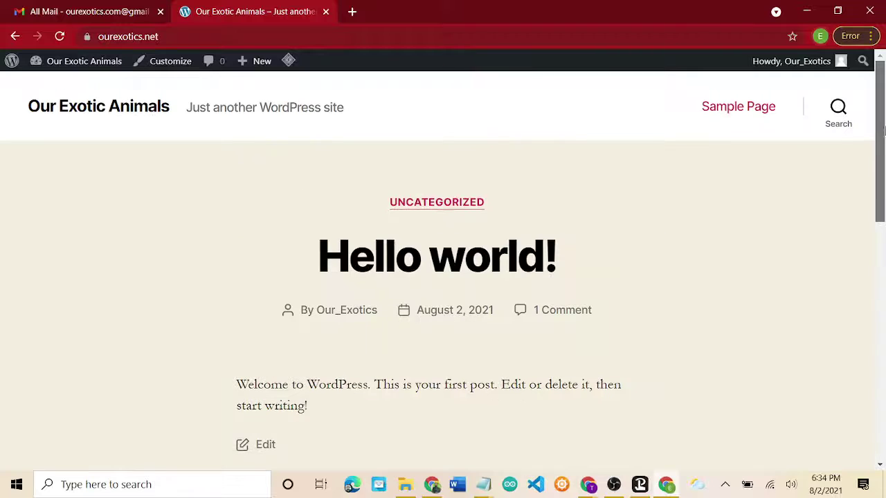
click(219, 37)
click(218, 36)
key(BackSpace)
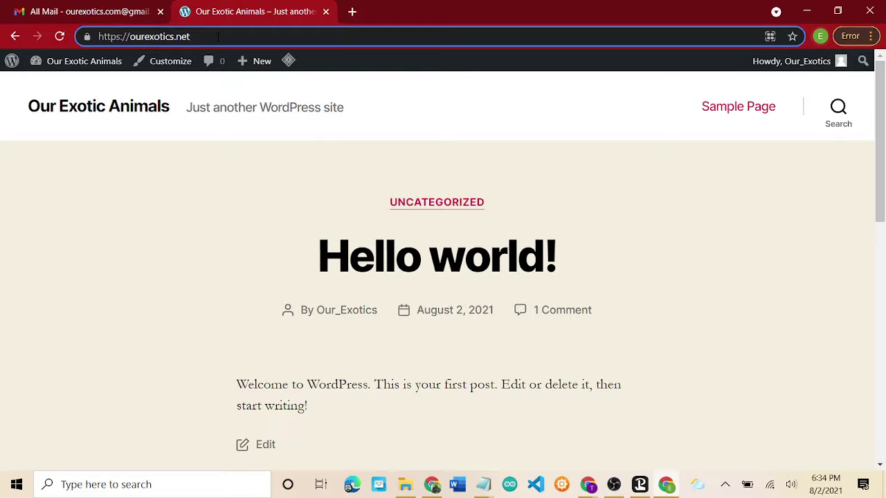
text(/)
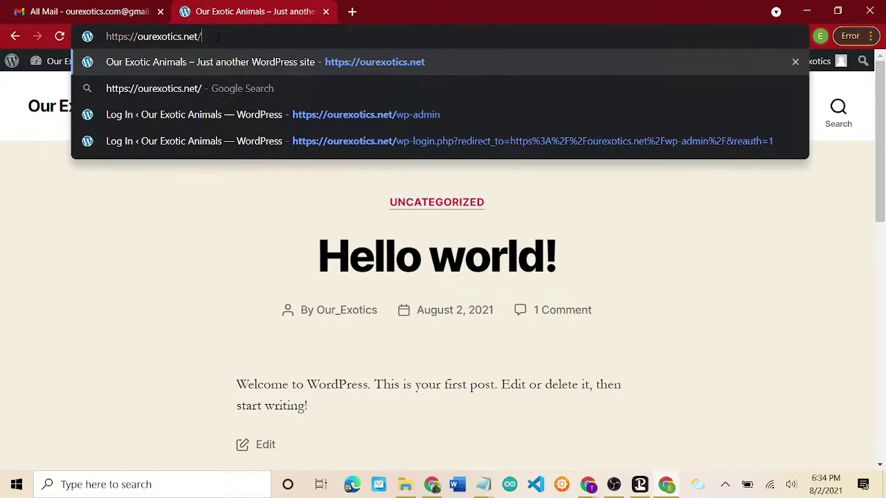
text(wp-a)
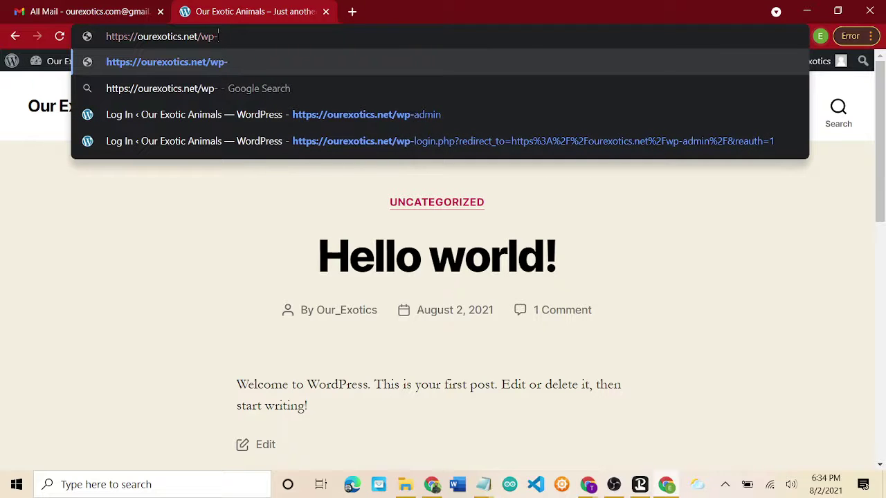
text(dmin)
key(Return)
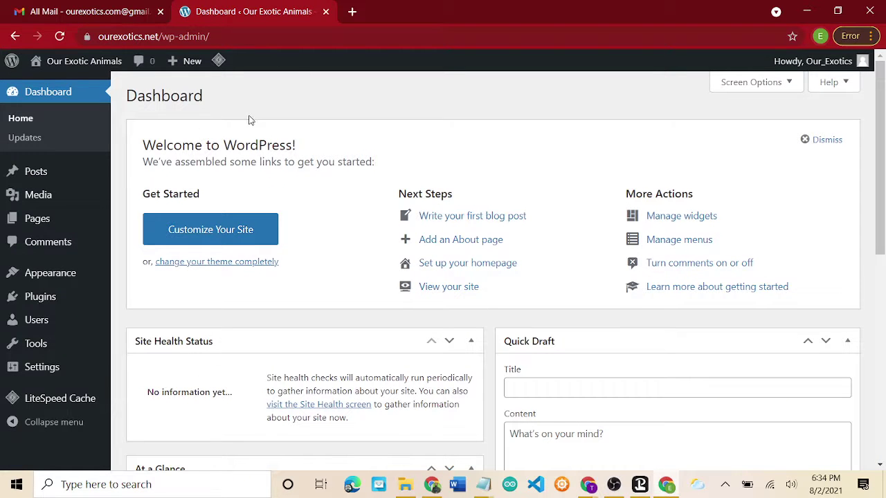
Go back to the public site and open the admin Dashboard from the site menu
click(15, 36)
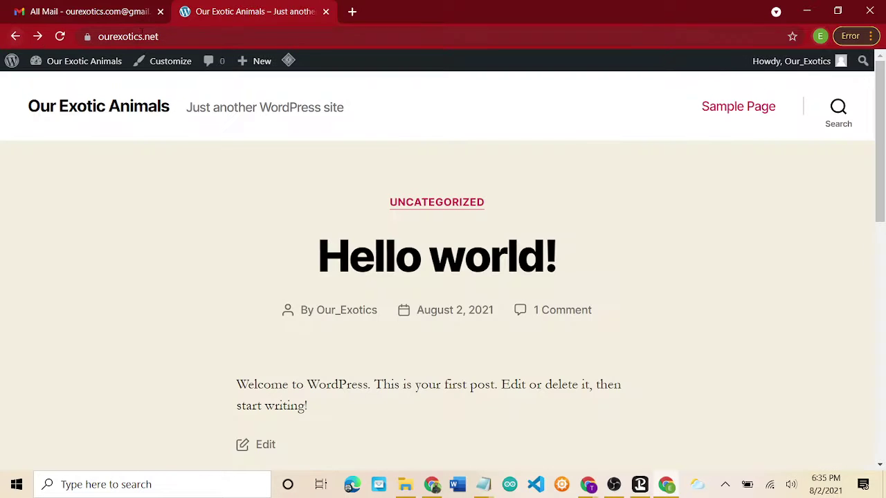
mouse_move(73, 62)
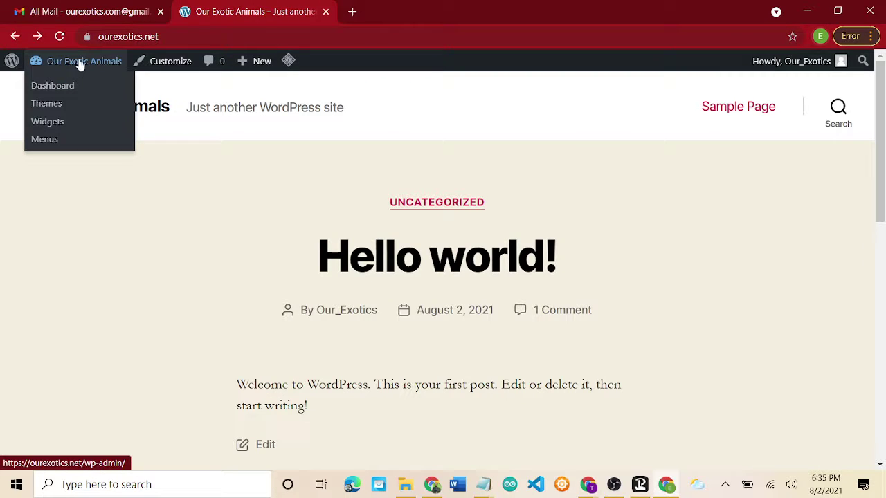
click(55, 88)
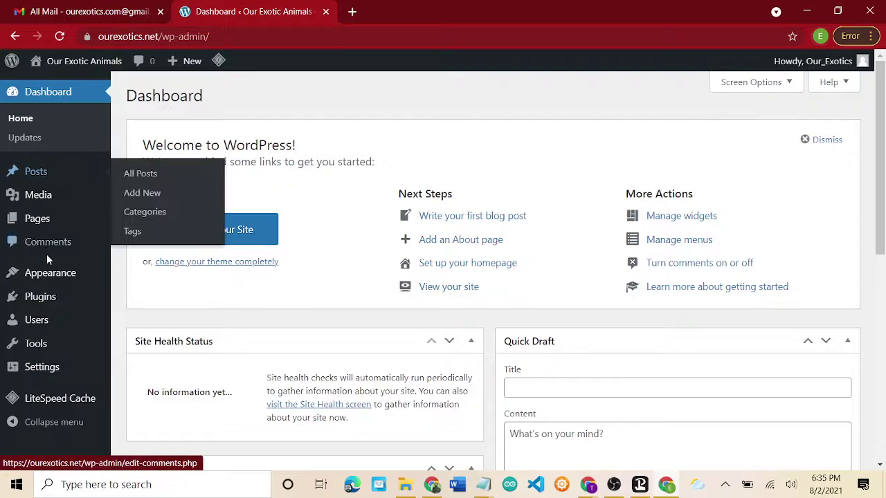
mouse_move(43, 300)
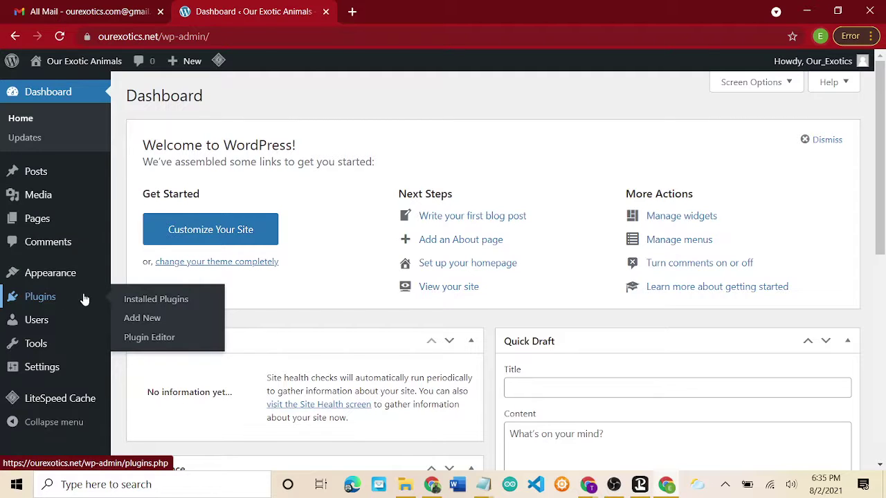
Search the plugin directory for 'google' and install Site Kit by Google
click(142, 320)
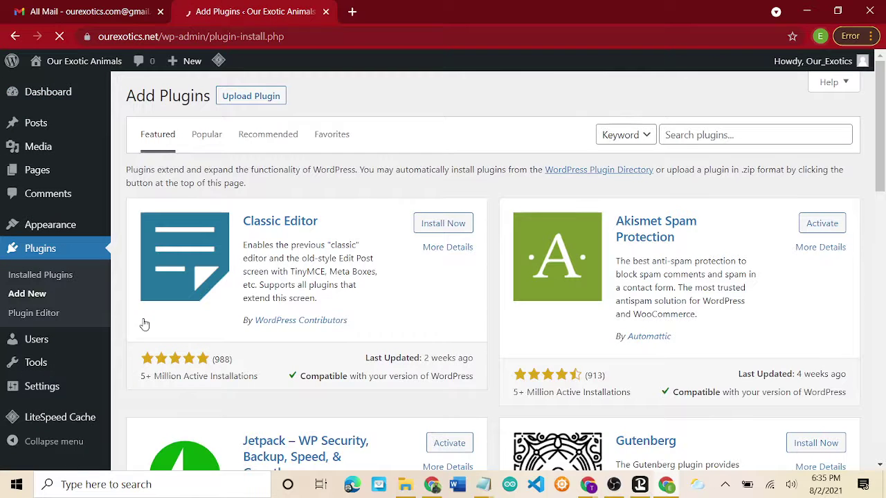
click(696, 135)
text(google)
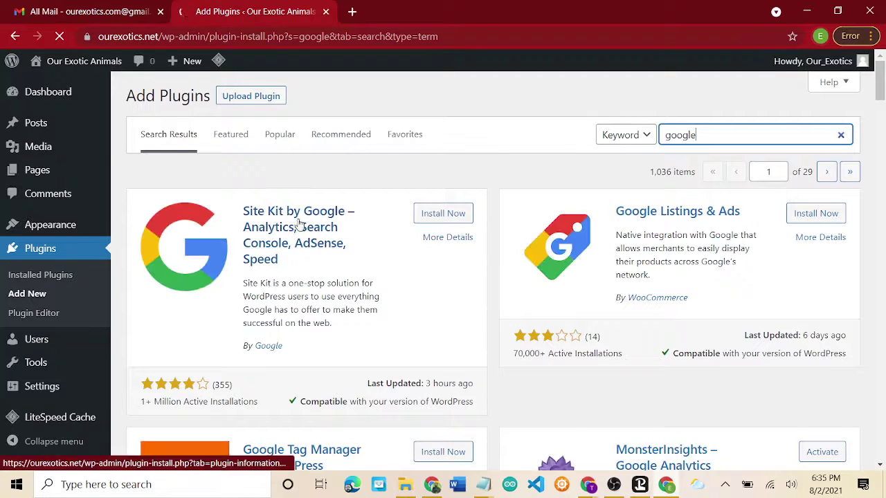
click(443, 214)
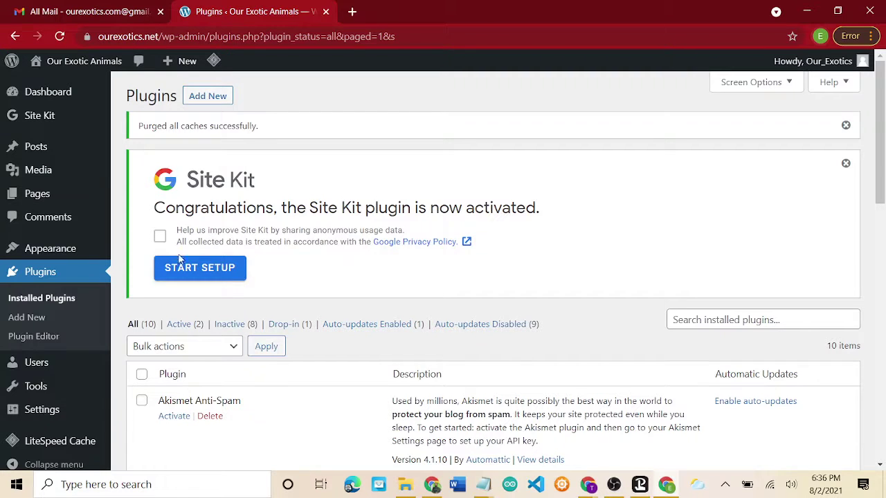
Start Site Kit setup and sign in with the site's Google account
click(195, 273)
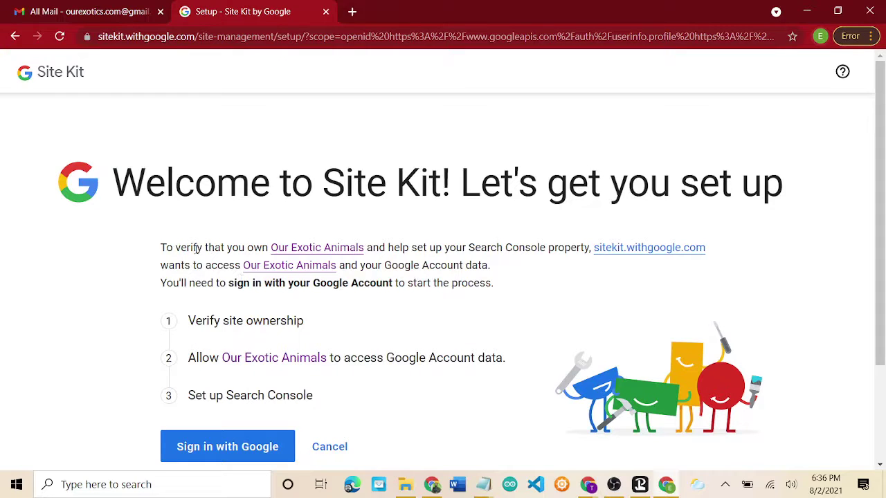
scroll(200, 246, down, 2)
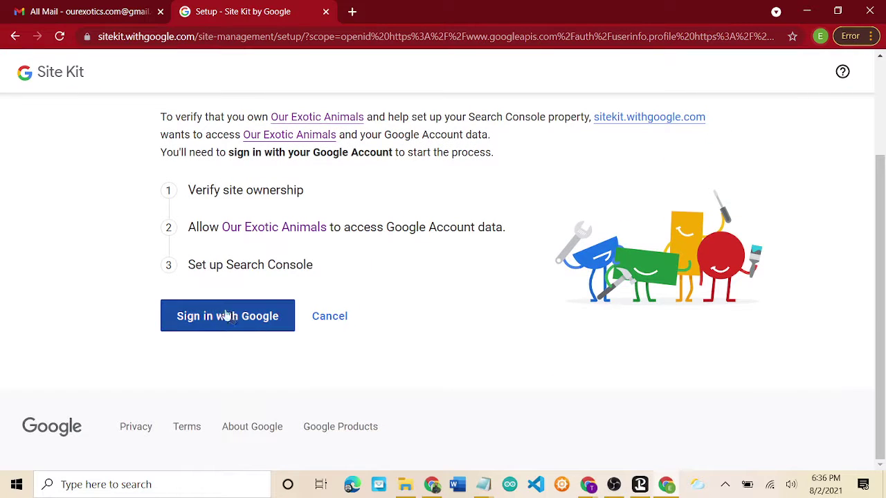
click(231, 315)
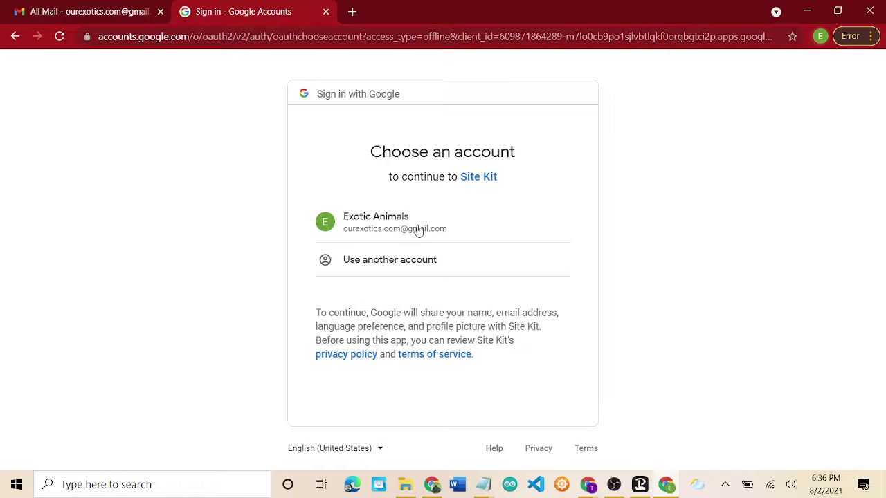
click(377, 221)
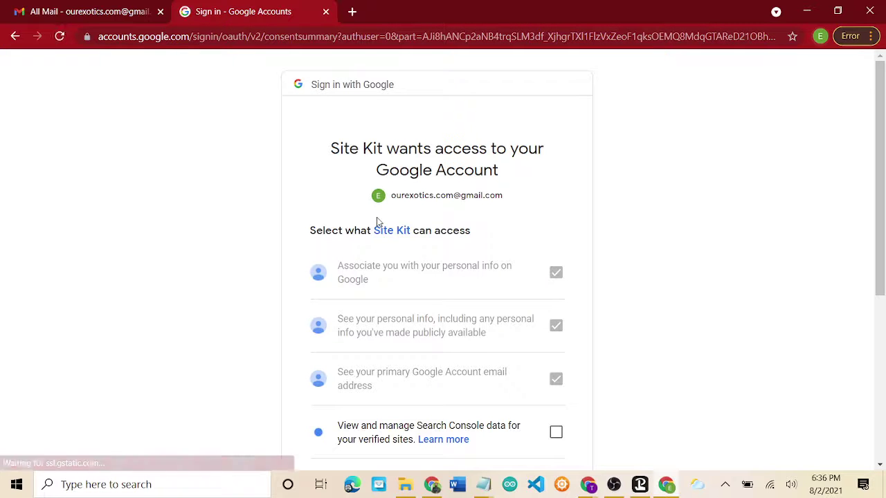
Grant both Search Console permissions (view data, manage sites and domains) and confirm
scroll(632, 266, down, 2)
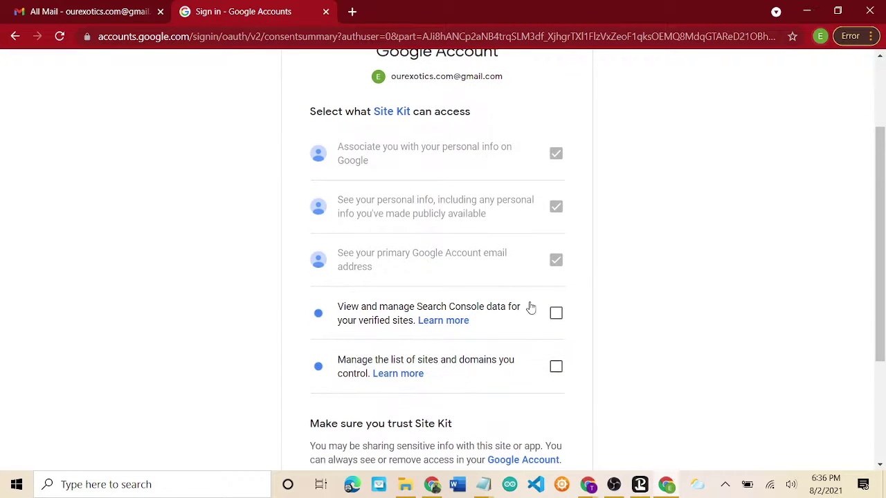
click(555, 315)
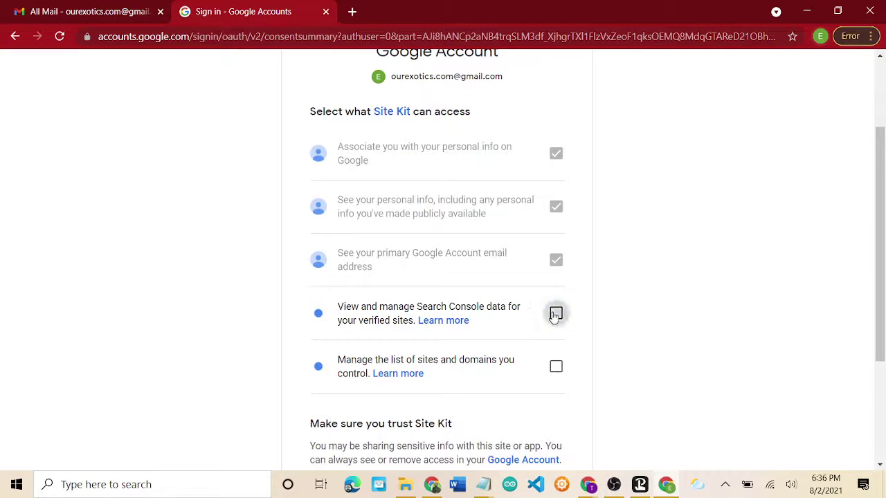
click(556, 367)
scroll(637, 348, down, 3)
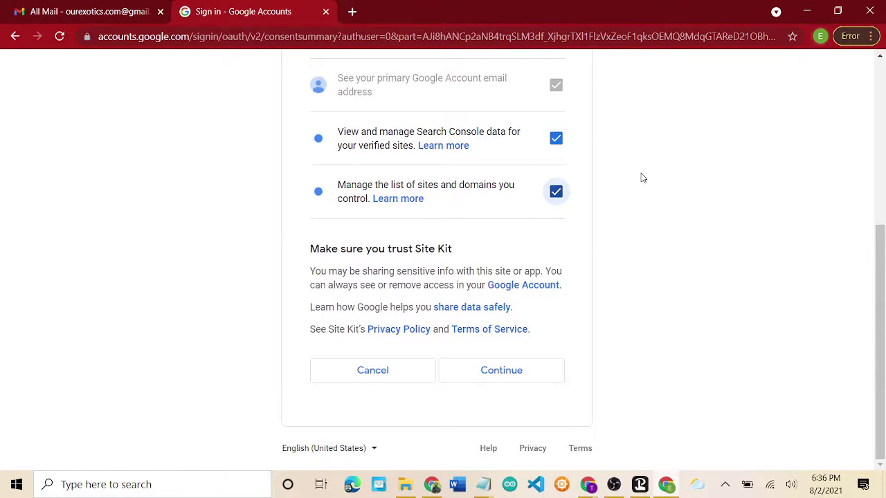
scroll(641, 177, up, 1)
scroll(643, 178, up, 3)
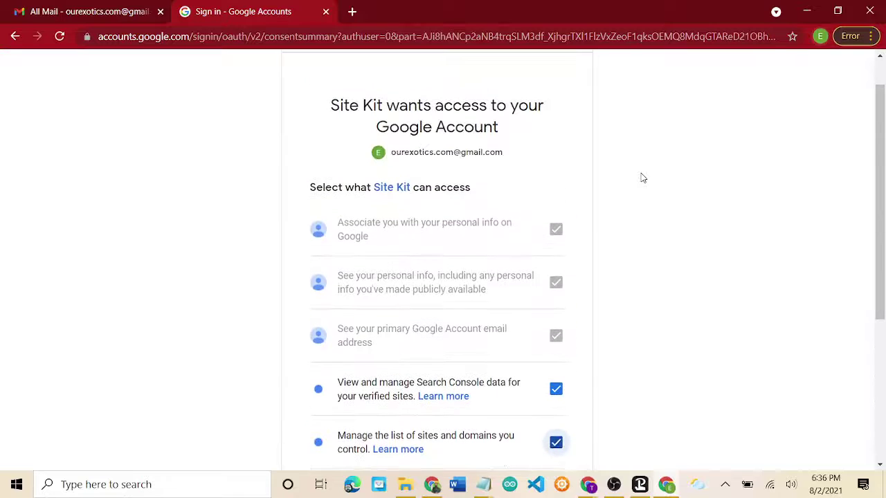
scroll(643, 178, up, 1)
scroll(643, 178, down, 3)
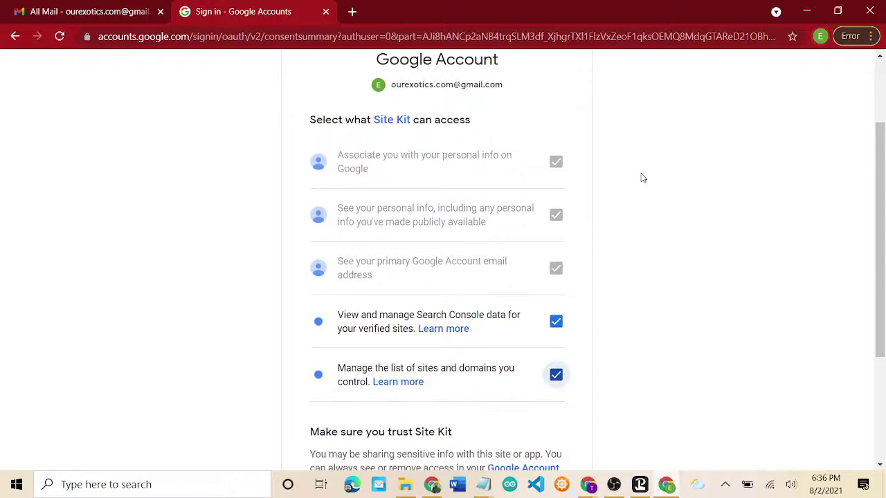
scroll(613, 298, down, 2)
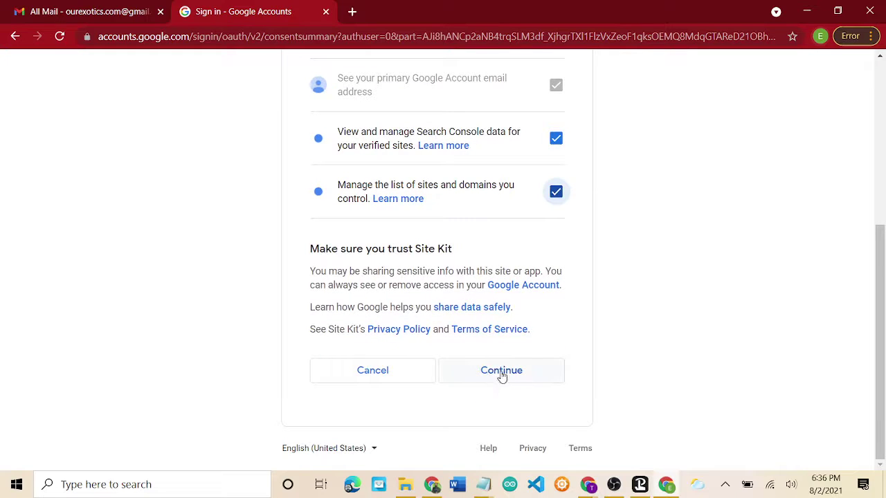
click(503, 377)
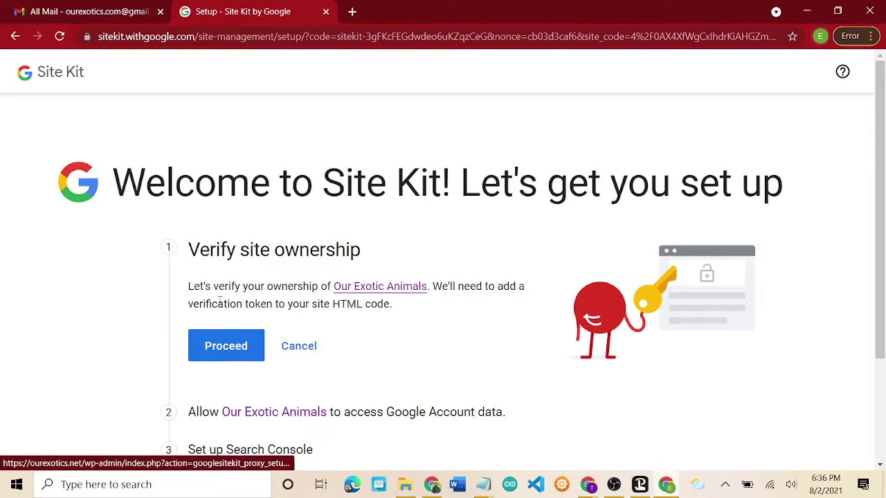
scroll(220, 299, down, 2)
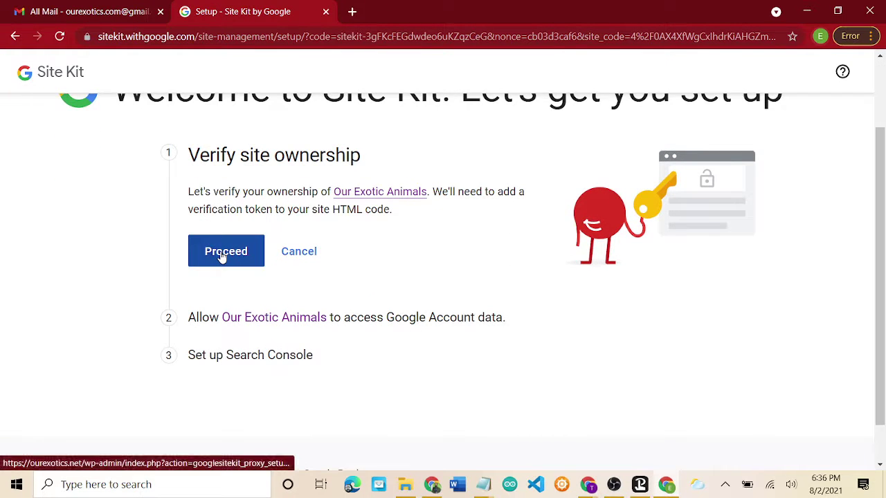
Verify site ownership, allow Google Account data access, and add the site to Search Console
click(222, 256)
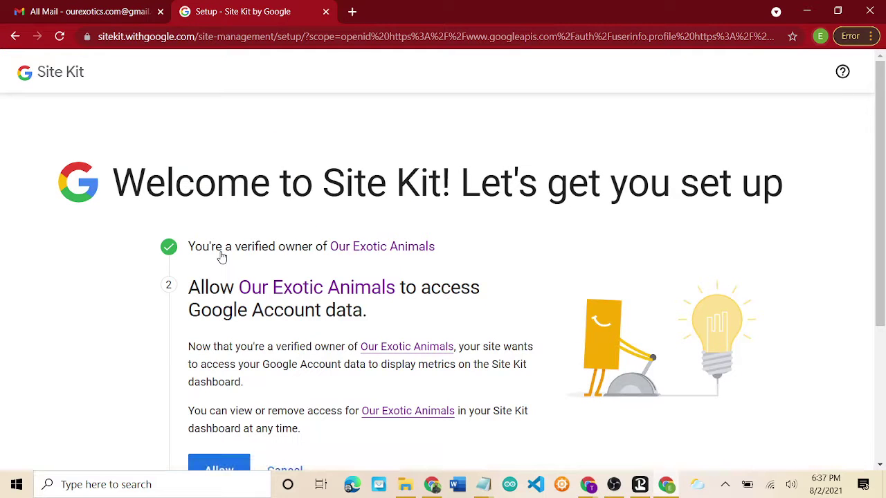
scroll(427, 187, down, 2)
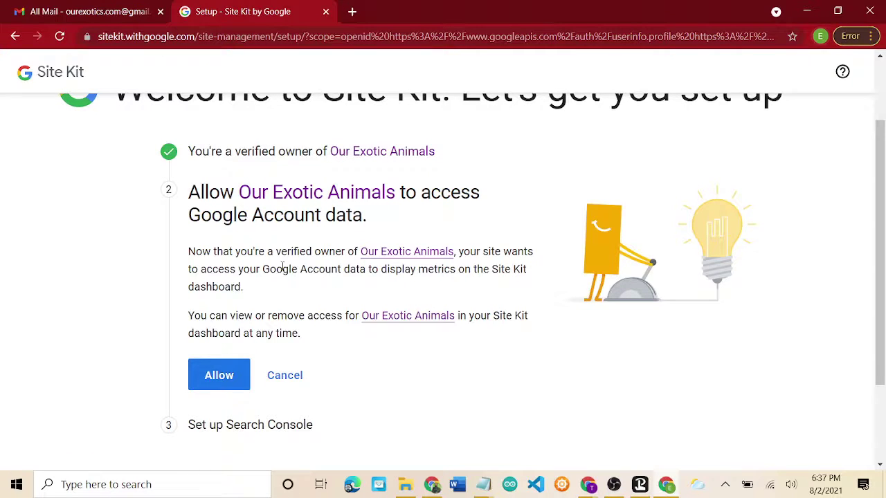
click(218, 374)
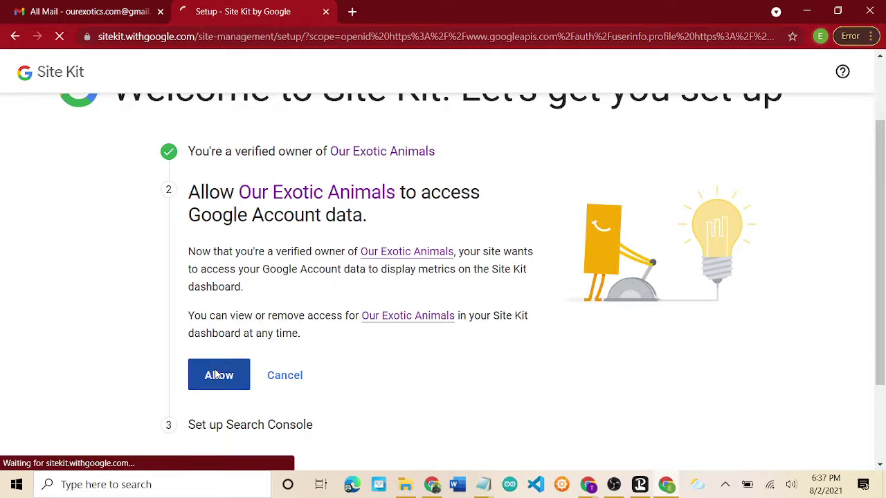
scroll(388, 395, down, 3)
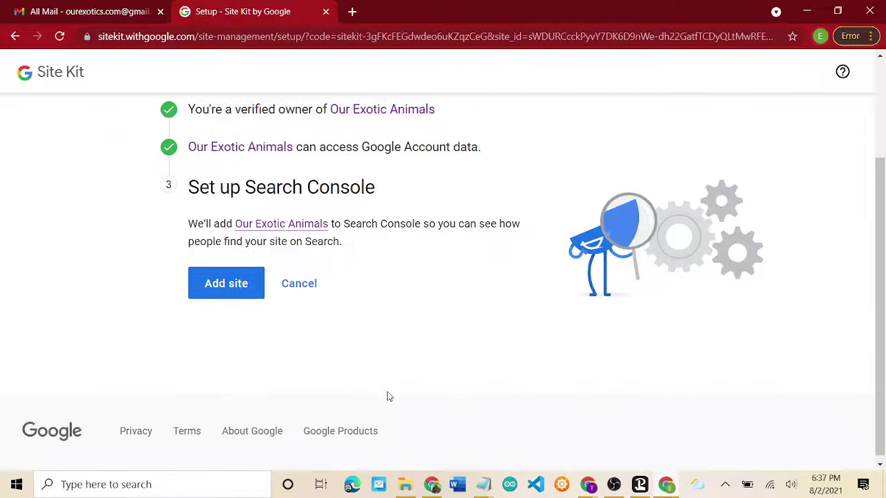
click(213, 287)
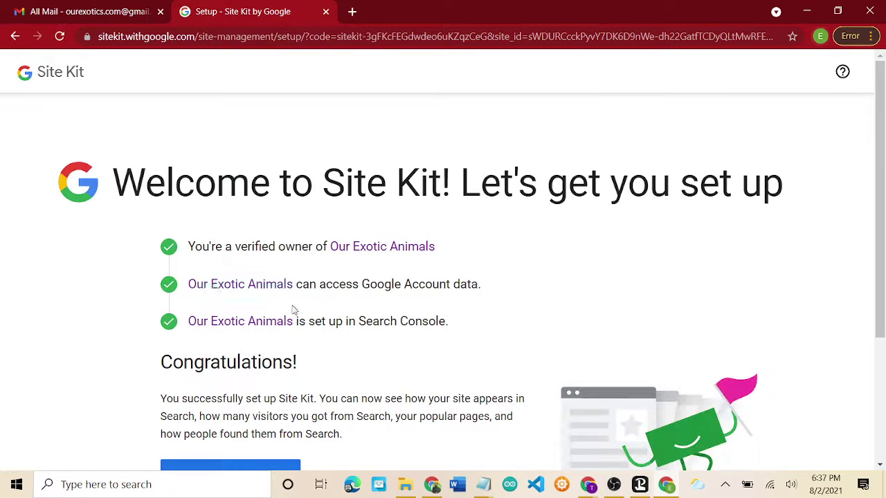
scroll(439, 356, down, 3)
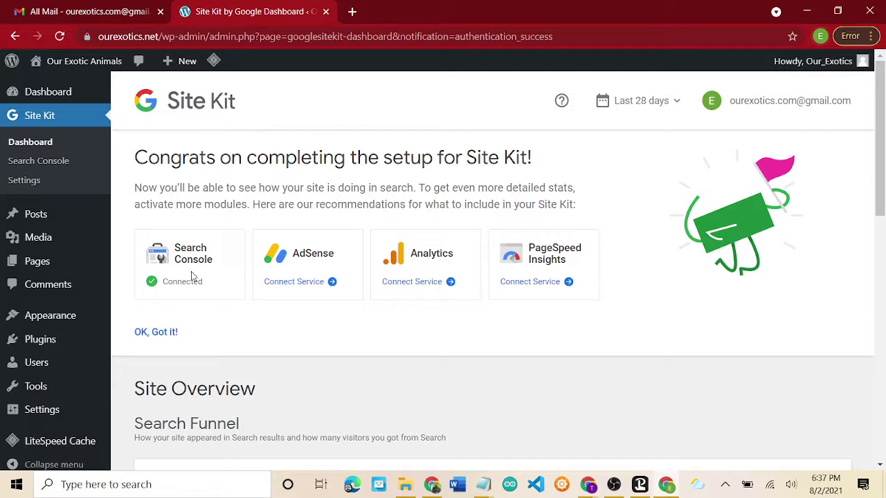
Connect Analytics with the site's Google account, grant Analytics data access, and scroll to the account form
click(411, 282)
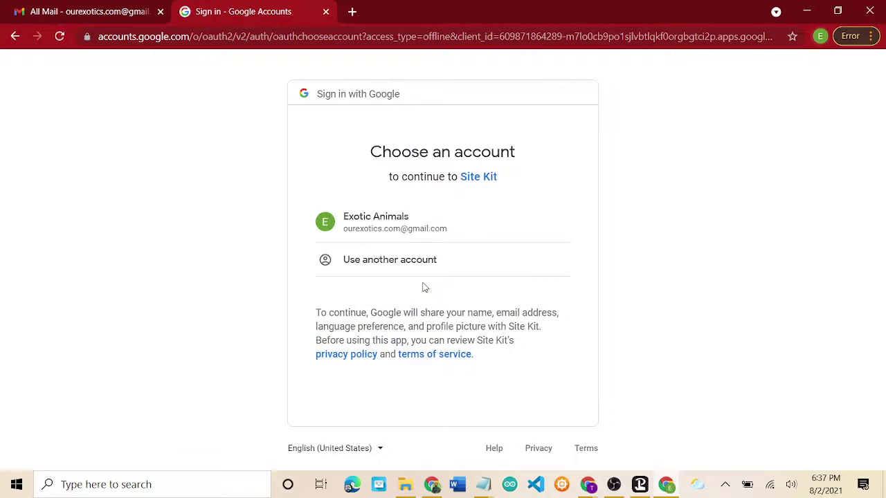
click(385, 226)
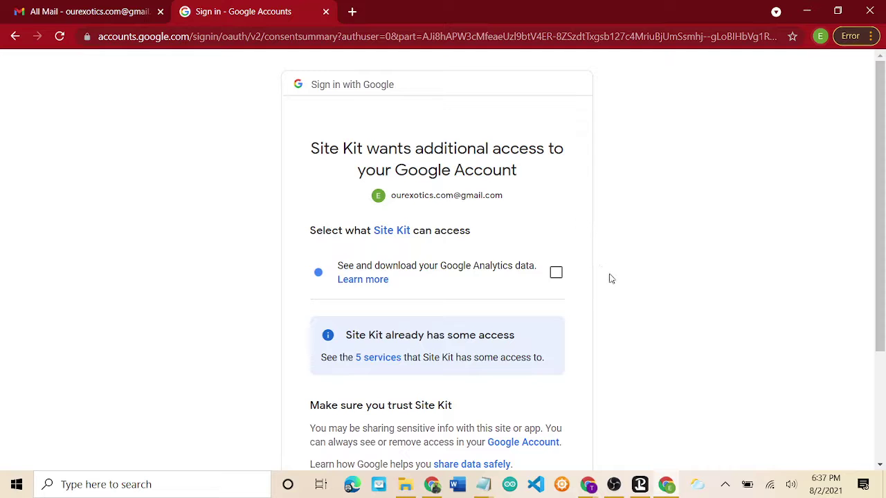
click(554, 278)
scroll(553, 282, down, 3)
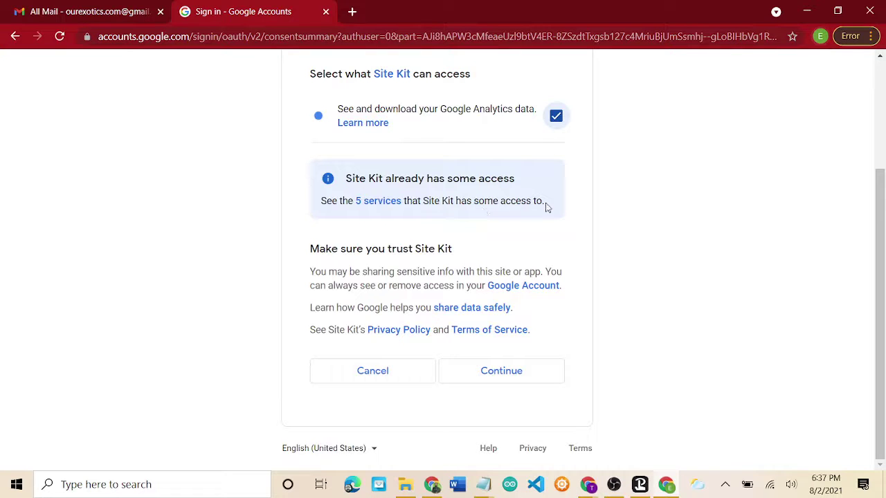
click(499, 370)
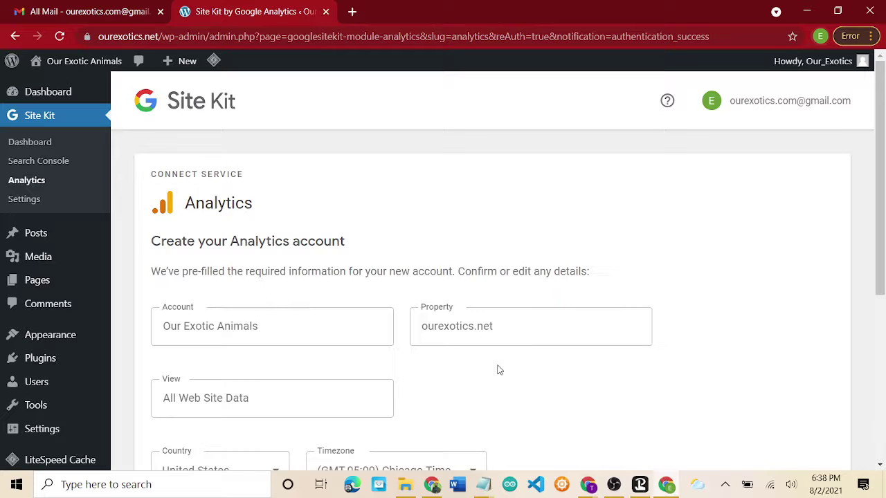
scroll(498, 370, down, 1)
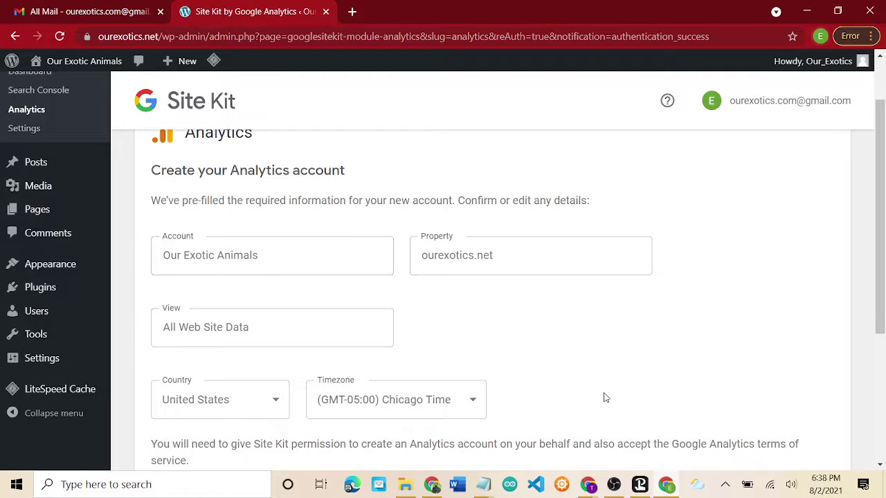
scroll(595, 364, down, 3)
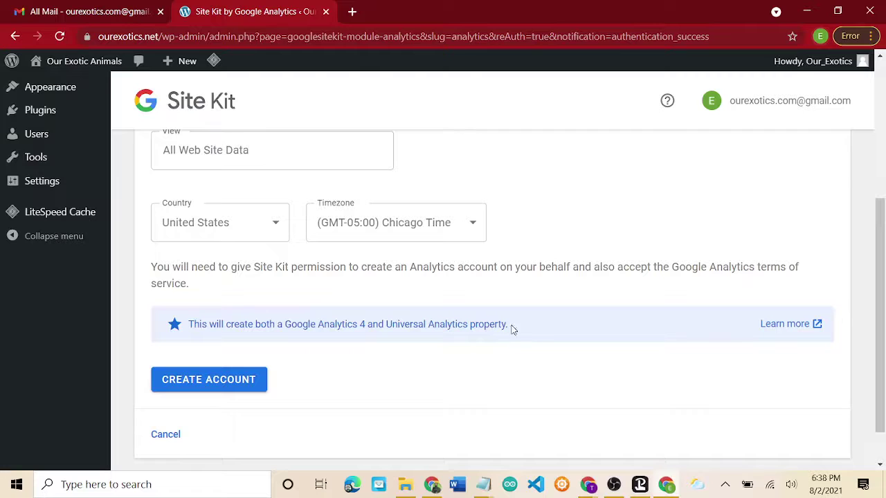
Create the Analytics account and allow creating and editing Analytics accounts
click(208, 380)
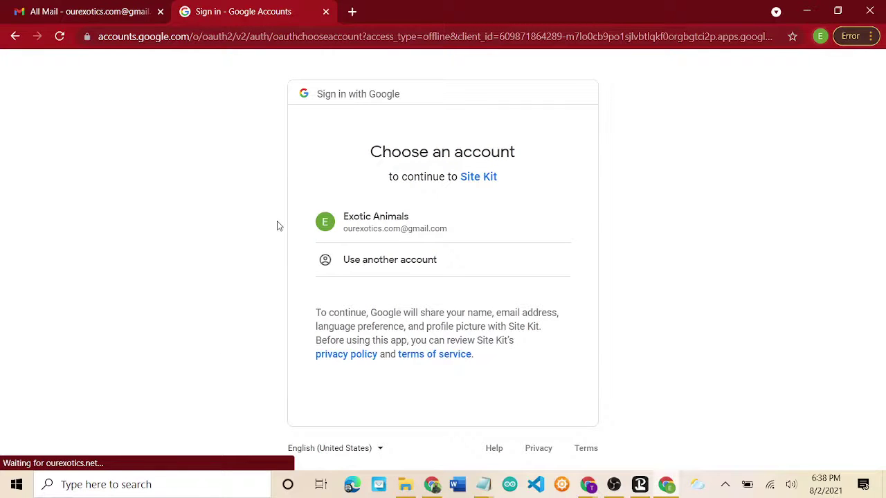
click(367, 220)
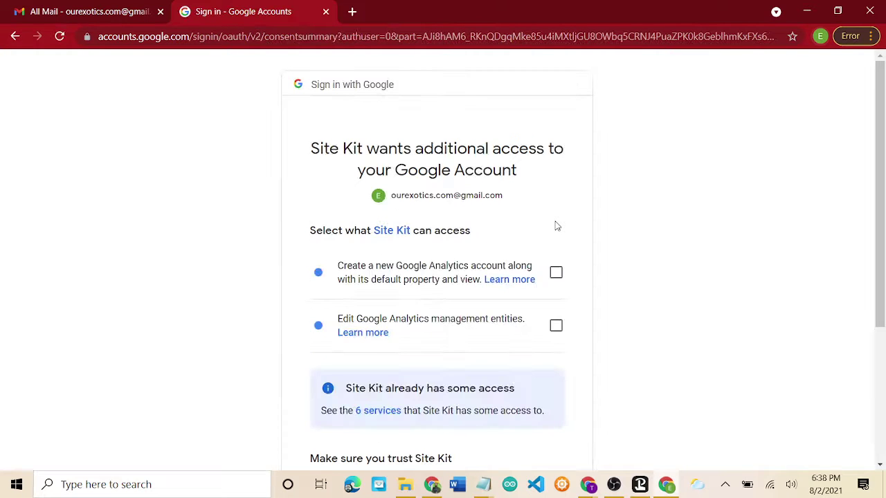
click(556, 273)
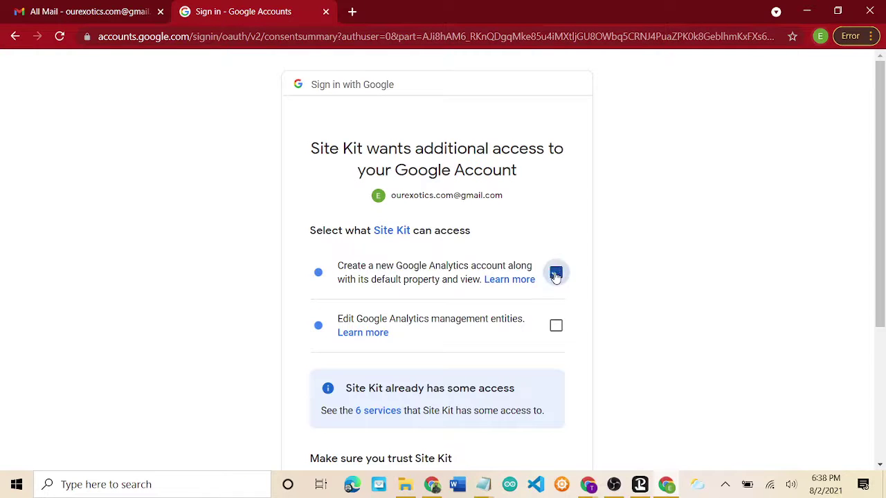
click(556, 328)
scroll(630, 315, down, 2)
scroll(630, 315, down, 2)
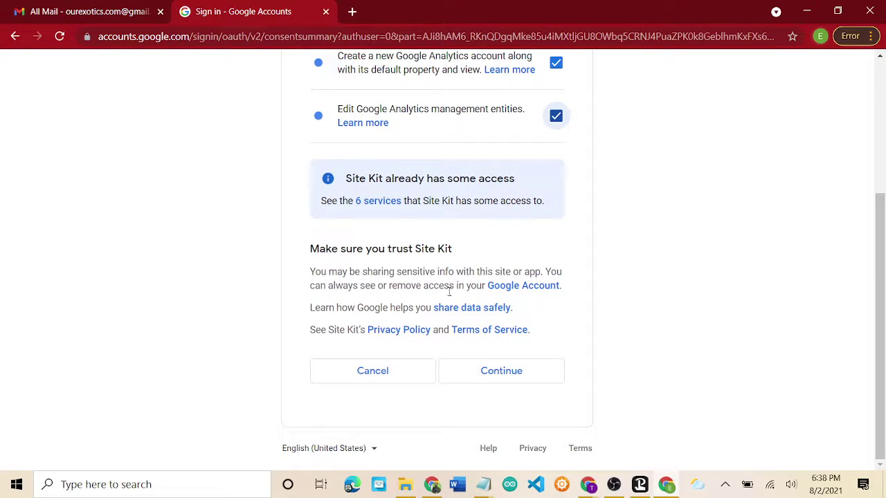
click(501, 372)
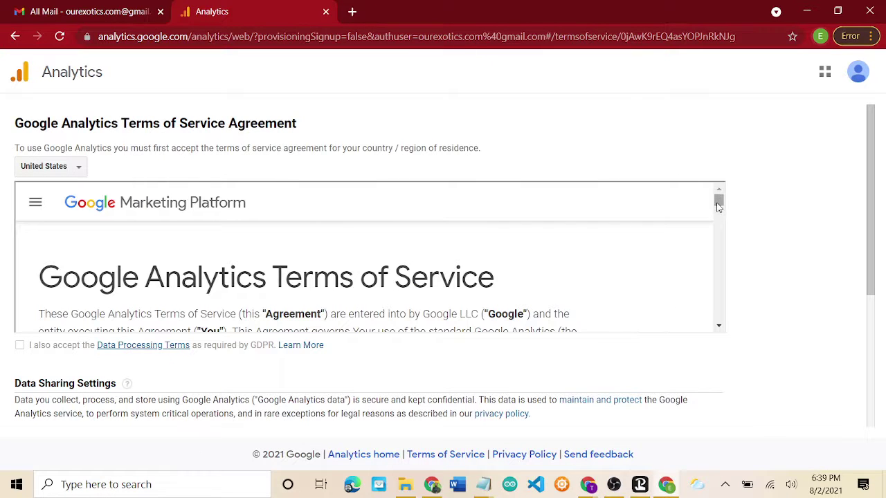
Enable sharing with Google products & services, accept the Controller-Controller terms, and accept the Analytics terms
drag(718, 205, 721, 325)
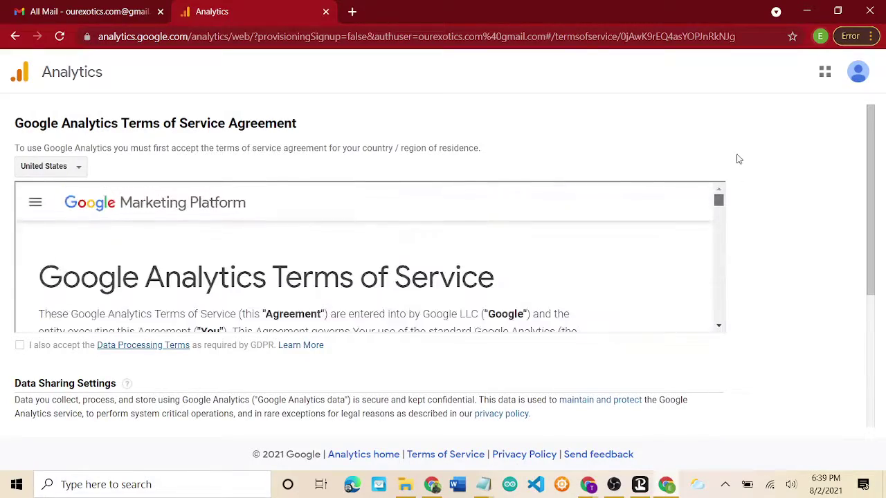
drag(719, 201, 720, 325)
scroll(781, 278, down, 1)
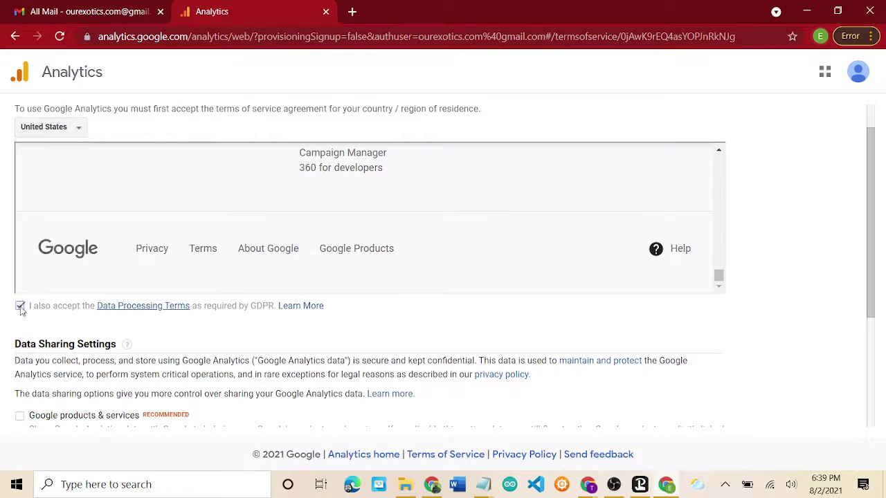
scroll(621, 349, down, 5)
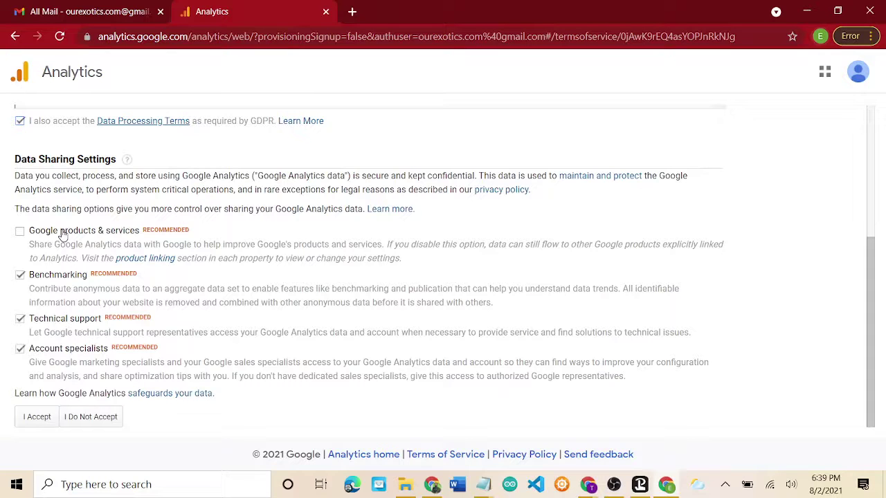
click(21, 233)
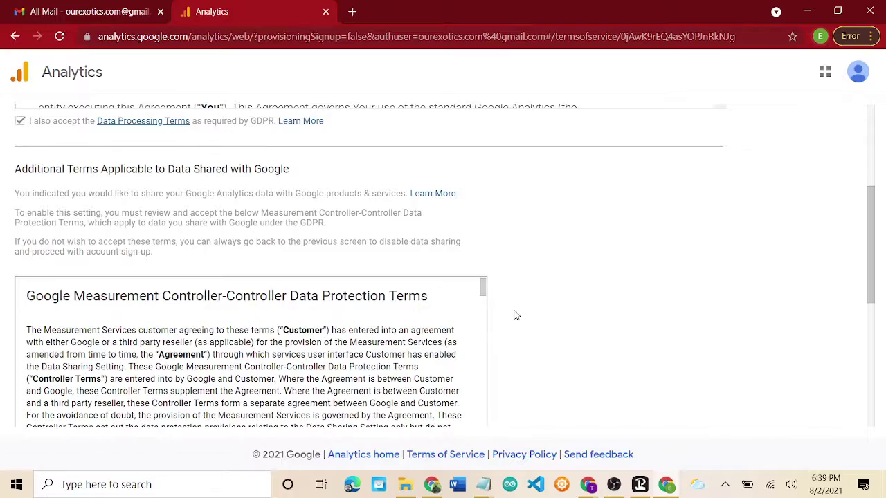
scroll(549, 317, down, 2)
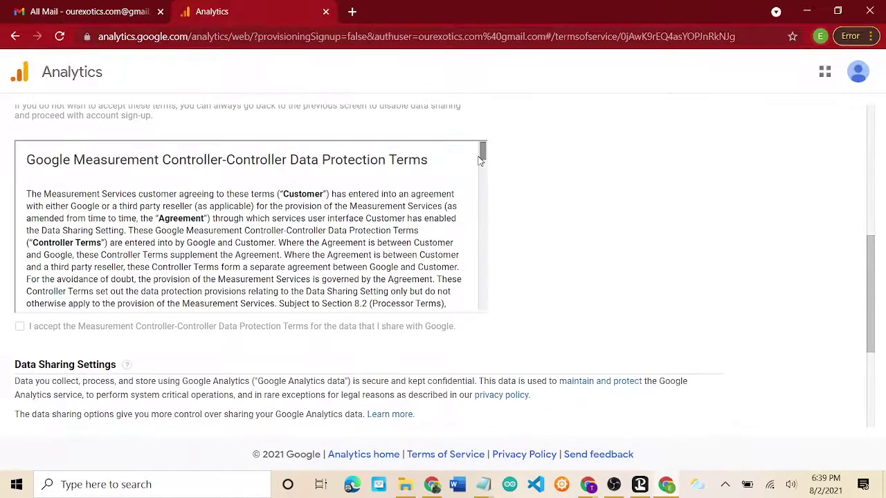
drag(482, 159, 464, 317)
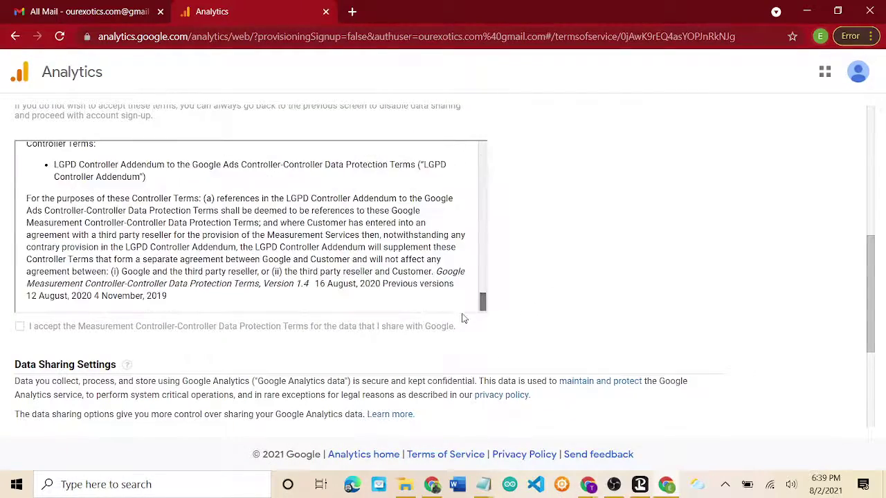
click(20, 328)
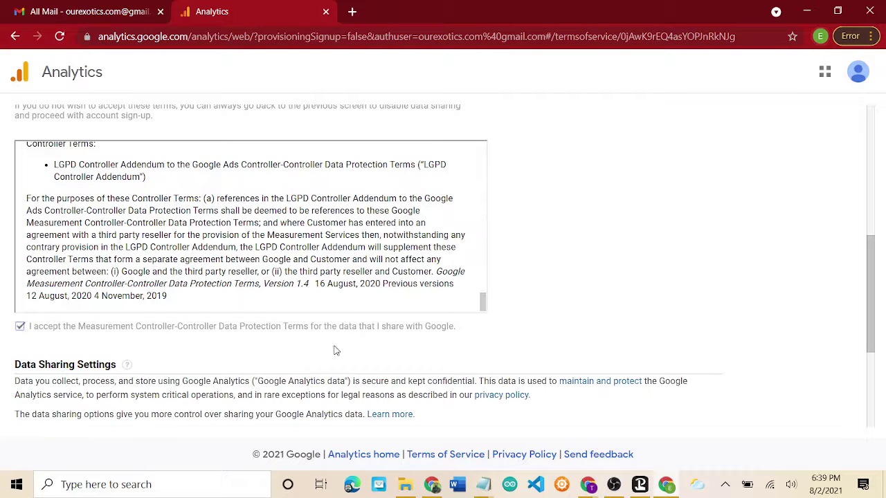
scroll(507, 352, down, 2)
scroll(507, 352, down, 2)
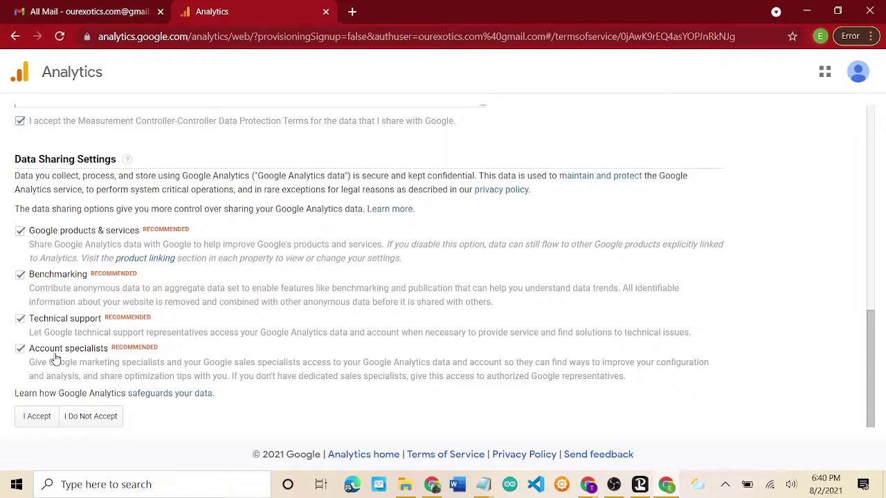
click(37, 418)
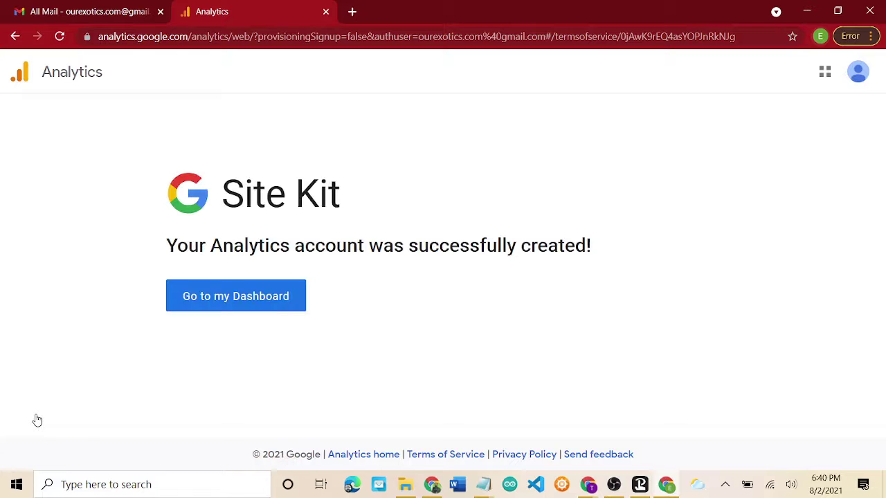
Return to the Site Kit dashboard, connect PageSpeed Insights, then open the Search Console page
click(247, 300)
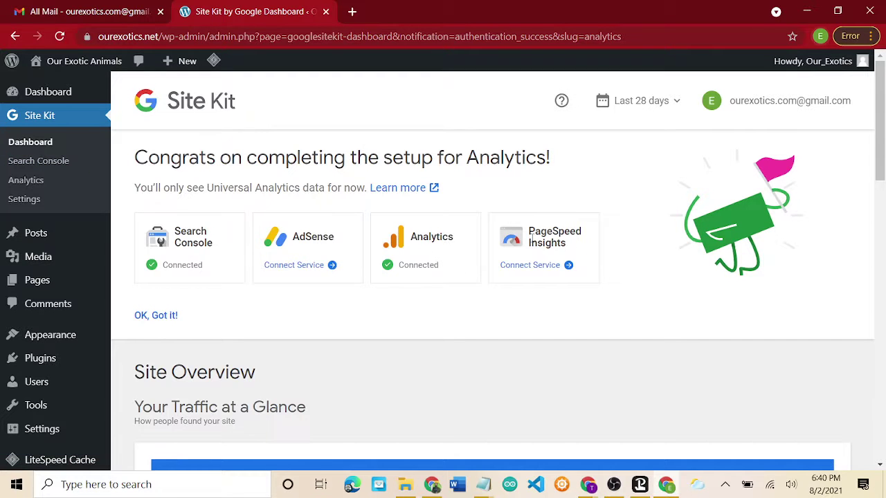
click(533, 267)
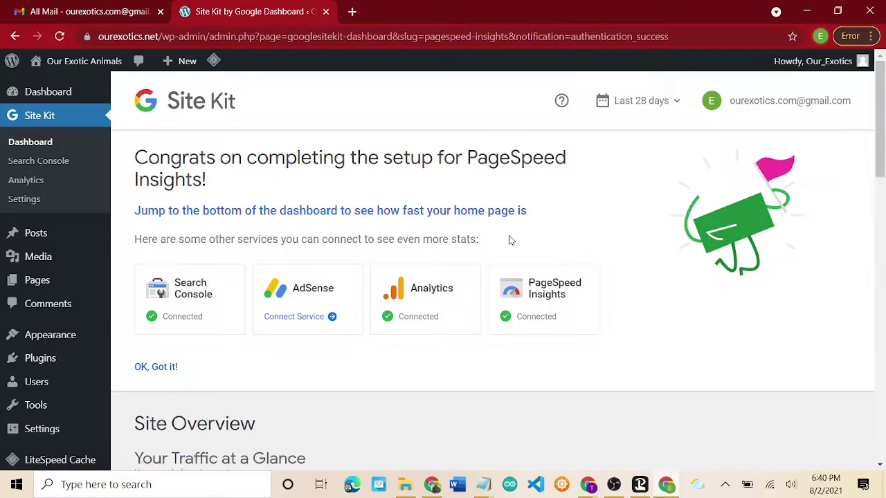
scroll(328, 241, down, 5)
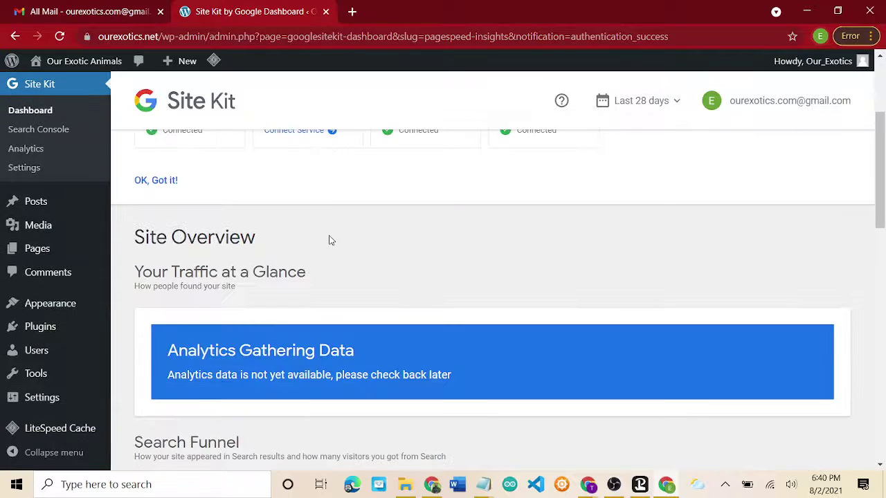
scroll(331, 240, down, 3)
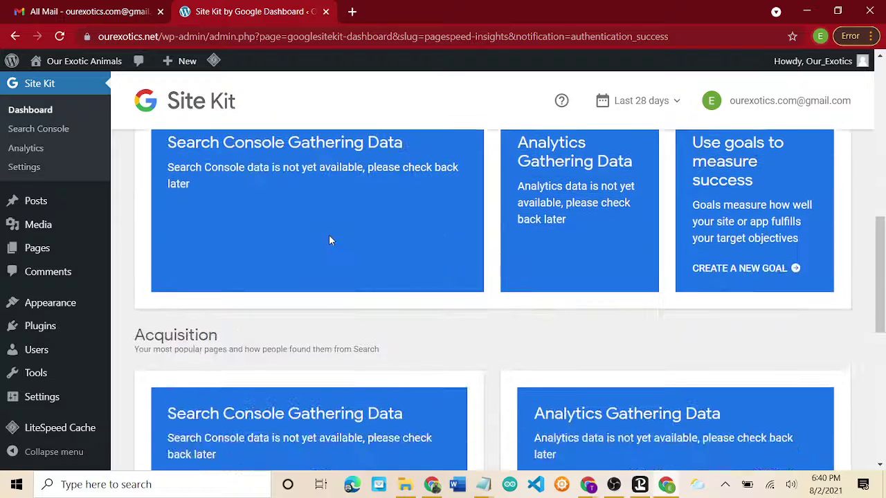
scroll(330, 241, up, 8)
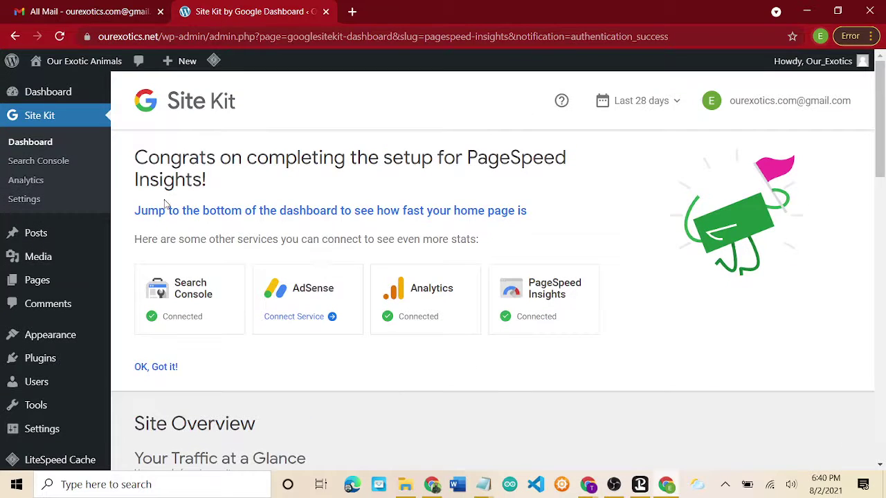
click(25, 161)
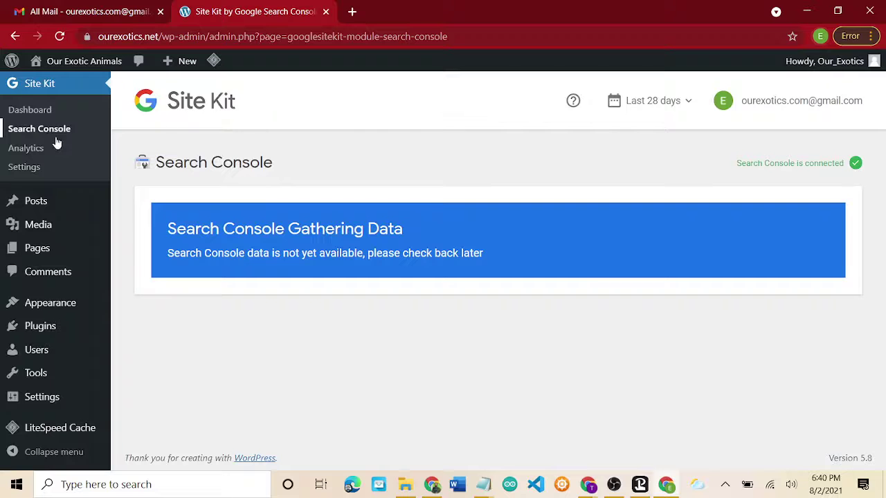
Go back to the Site Kit dashboard and scroll through its Search Console and Analytics panels
click(43, 115)
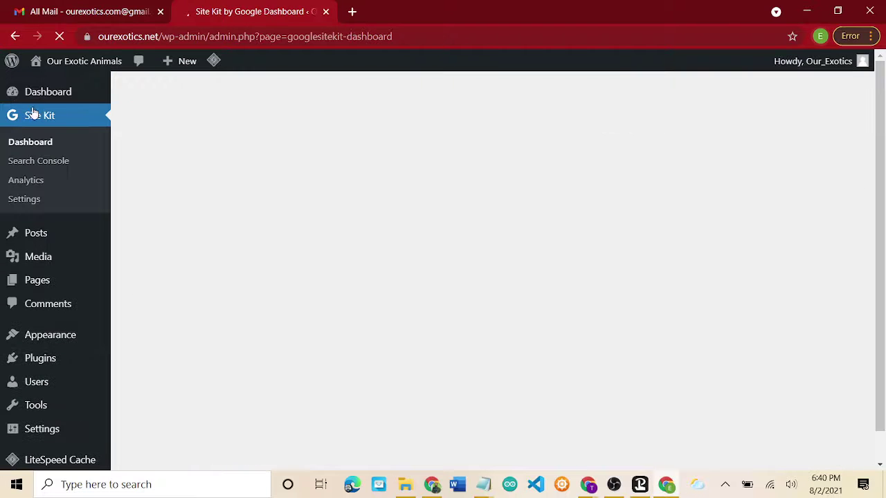
scroll(253, 186, down, 7)
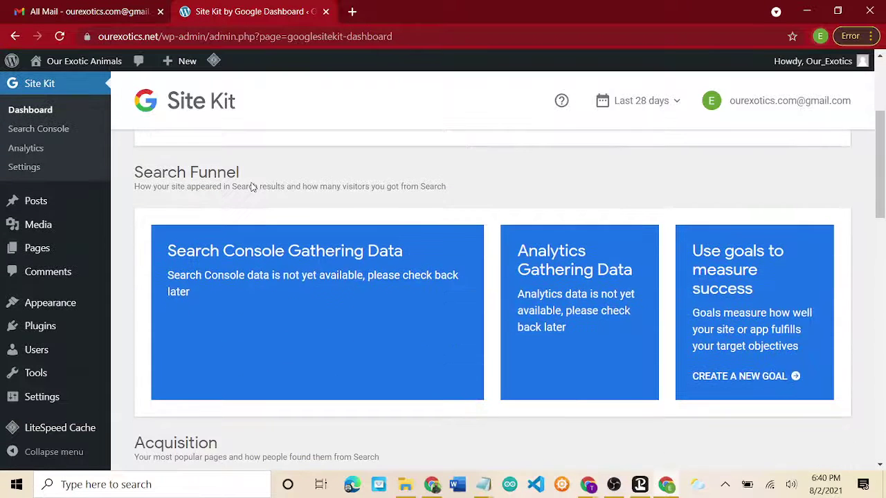
scroll(252, 187, down, 3)
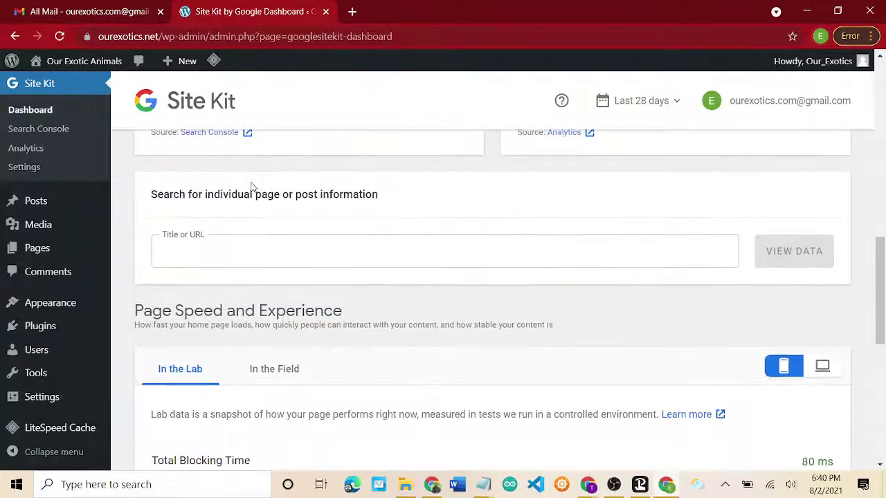
scroll(252, 187, up, 3)
scroll(252, 187, up, 6)
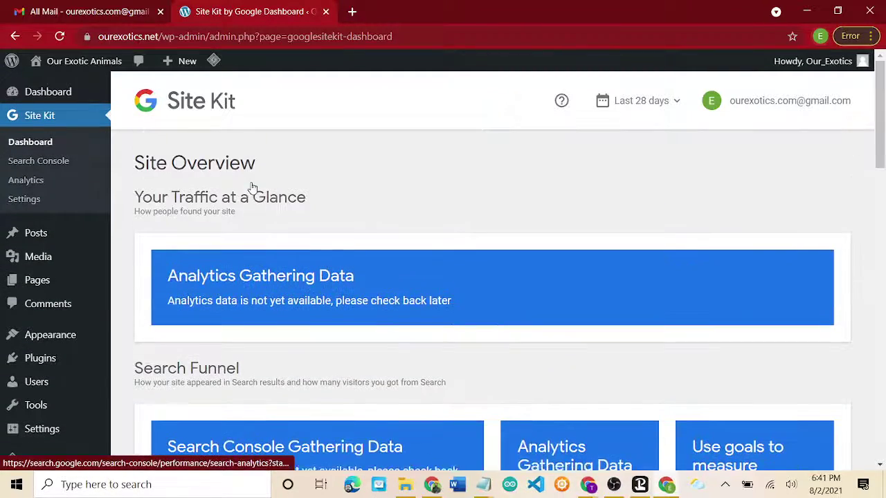
scroll(252, 187, down, 3)
scroll(251, 182, down, 2)
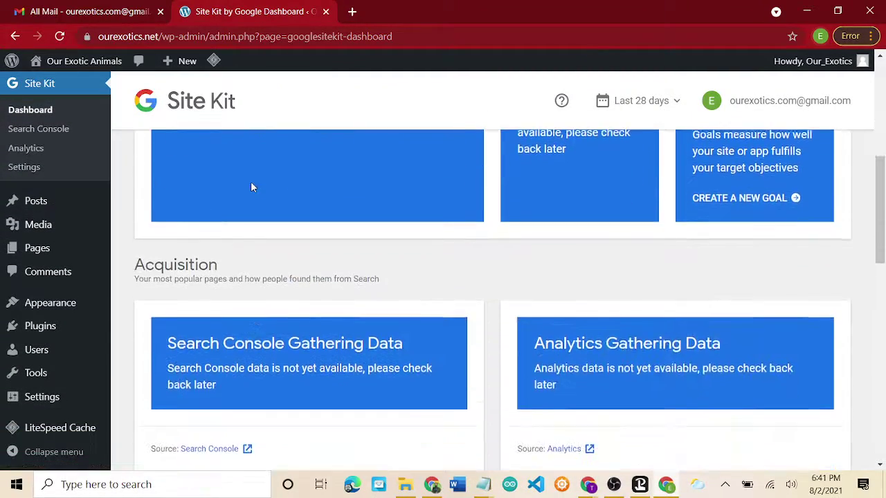
scroll(250, 182, down, 2)
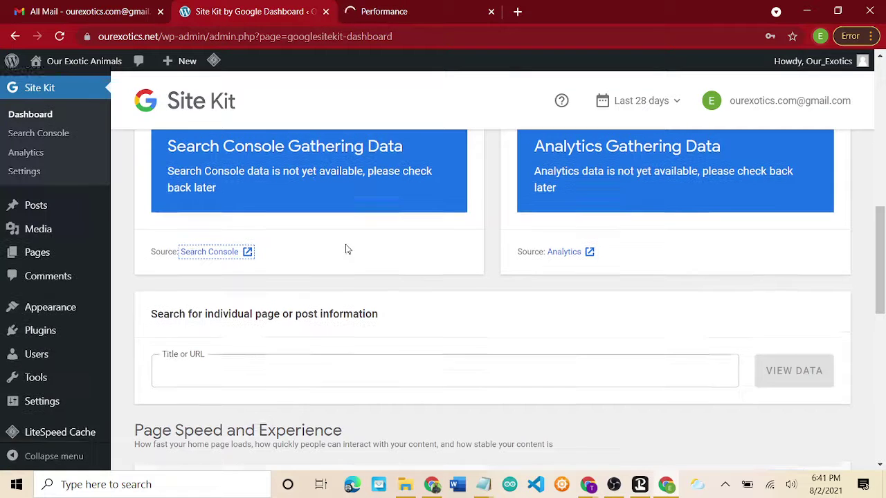
scroll(345, 244, up, 5)
scroll(347, 248, down, 8)
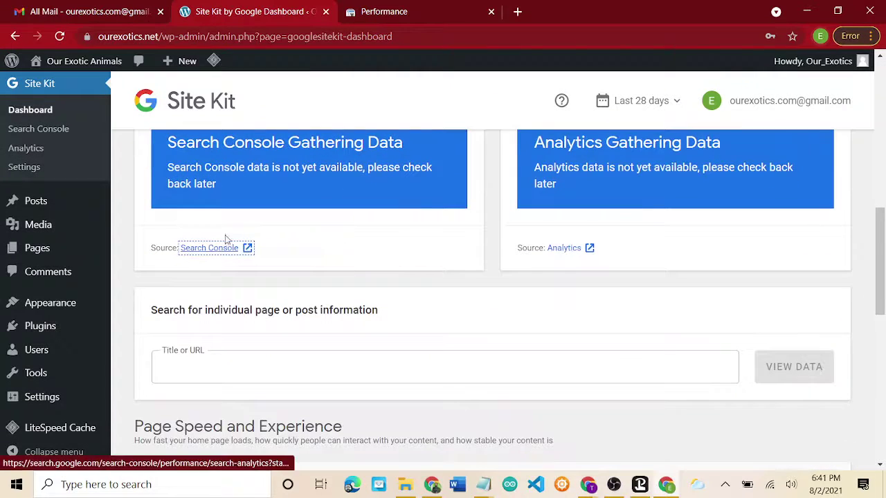
In the Search Console tab, dismiss the welcome message and tips, then open the property's Settings
click(396, 17)
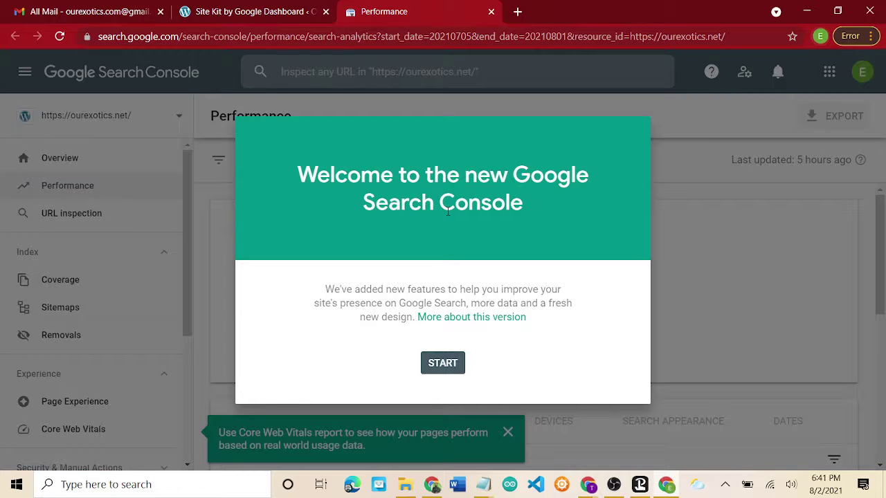
click(437, 366)
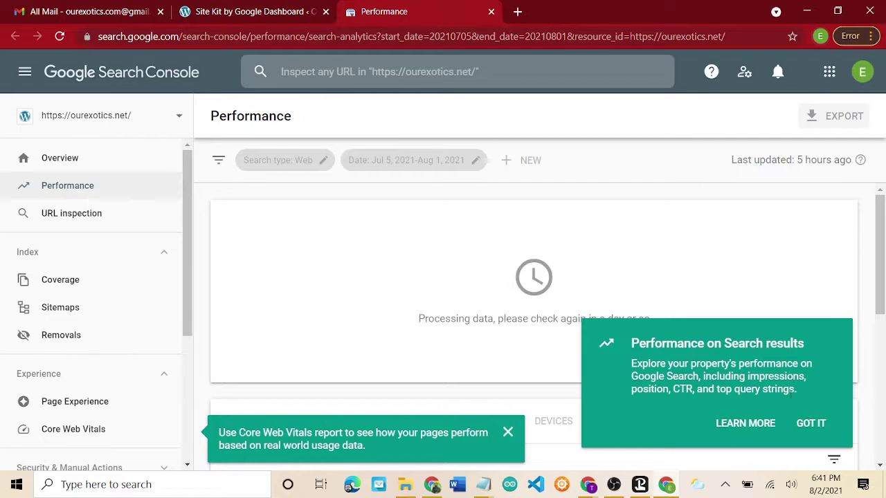
click(810, 425)
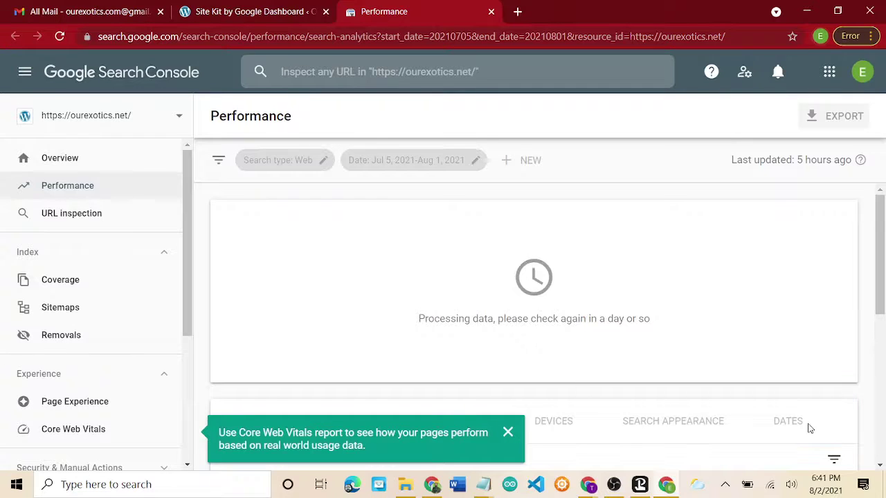
click(507, 433)
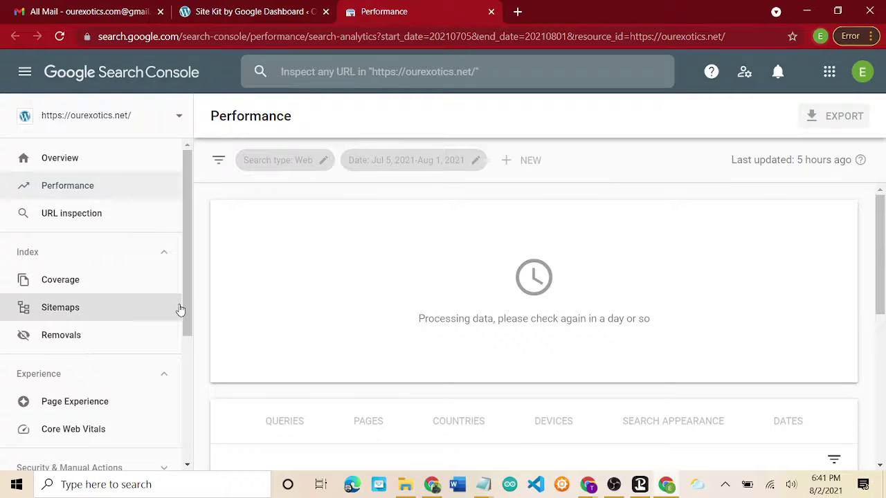
drag(185, 296, 182, 425)
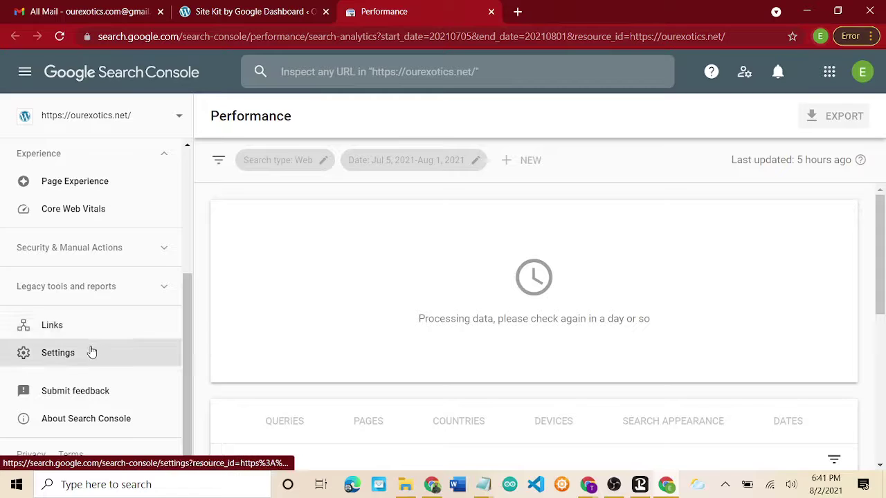
click(184, 236)
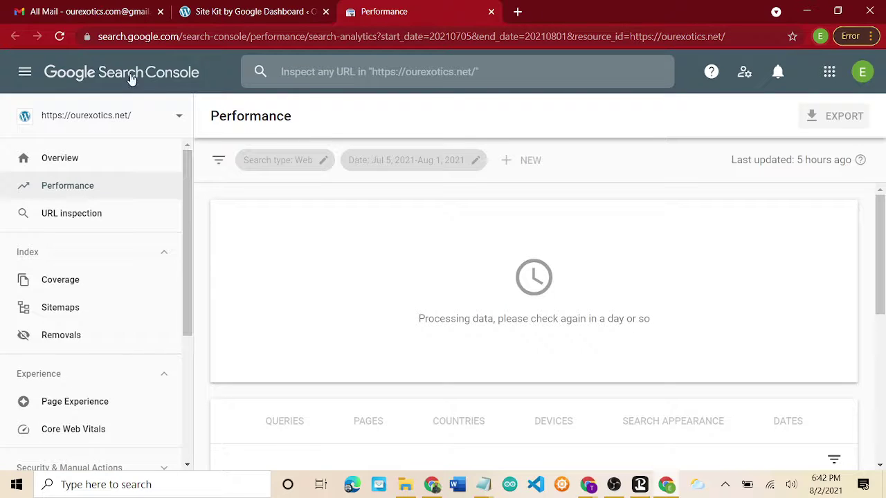
scroll(168, 316, down, 3)
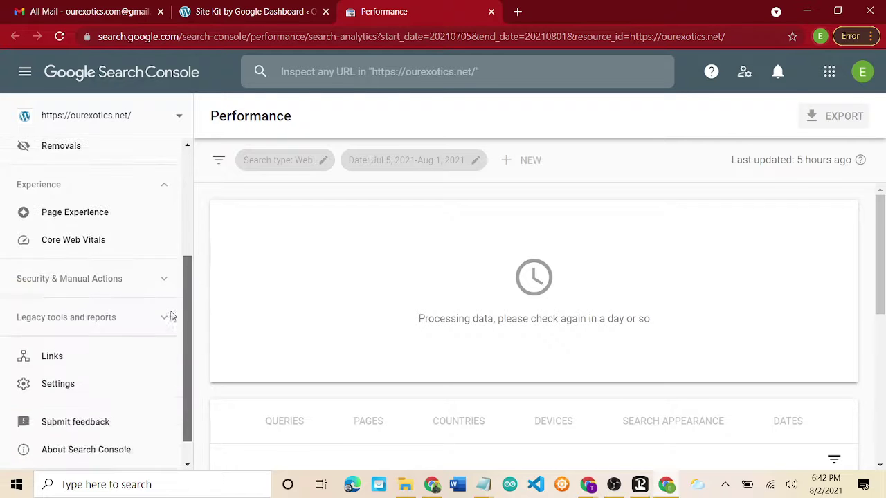
Open Search Console's property settings and dismiss the settings tip
click(102, 373)
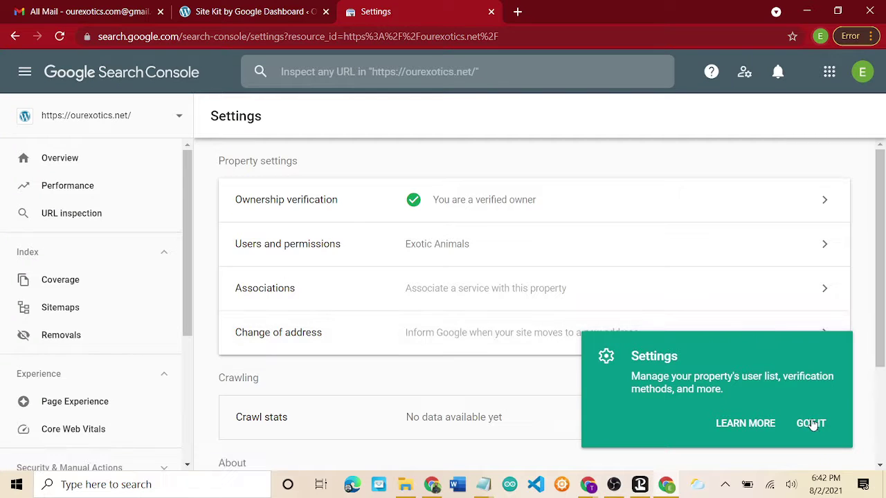
click(811, 424)
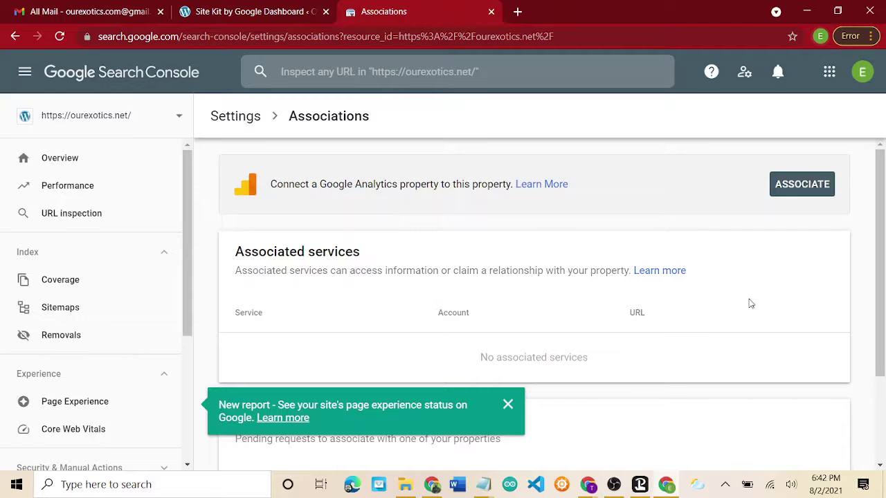
scroll(748, 302, down, 3)
scroll(747, 303, up, 3)
Associate the ourexotics.net Google Analytics property with the site and confirm the link
click(789, 185)
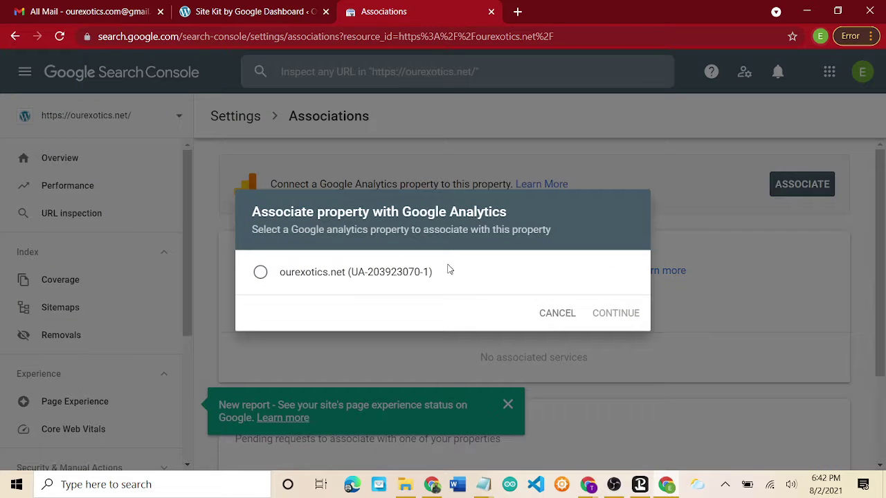
click(376, 277)
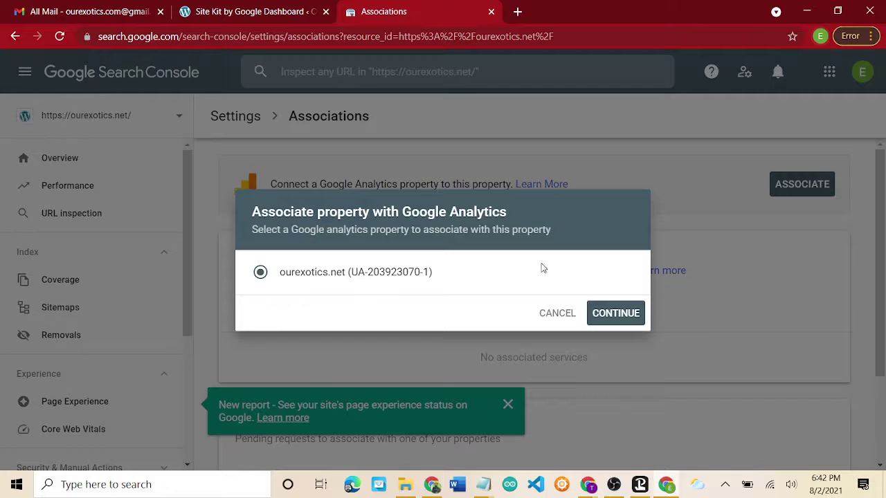
click(613, 317)
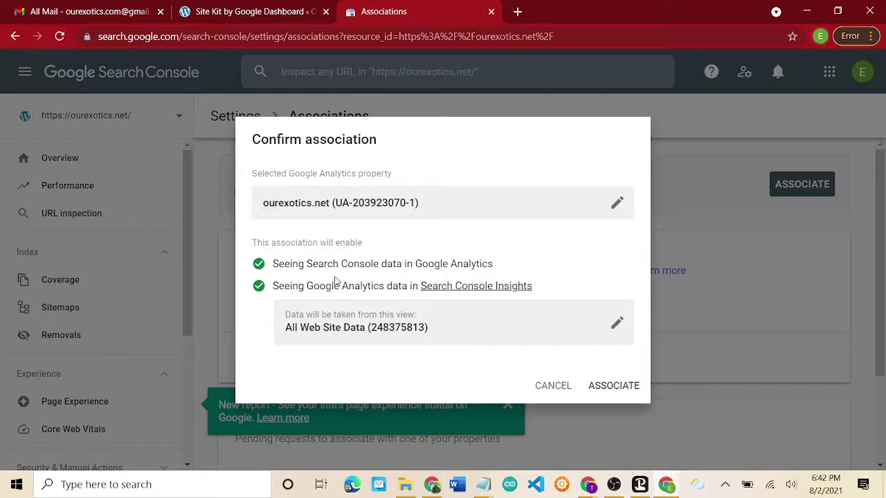
click(607, 387)
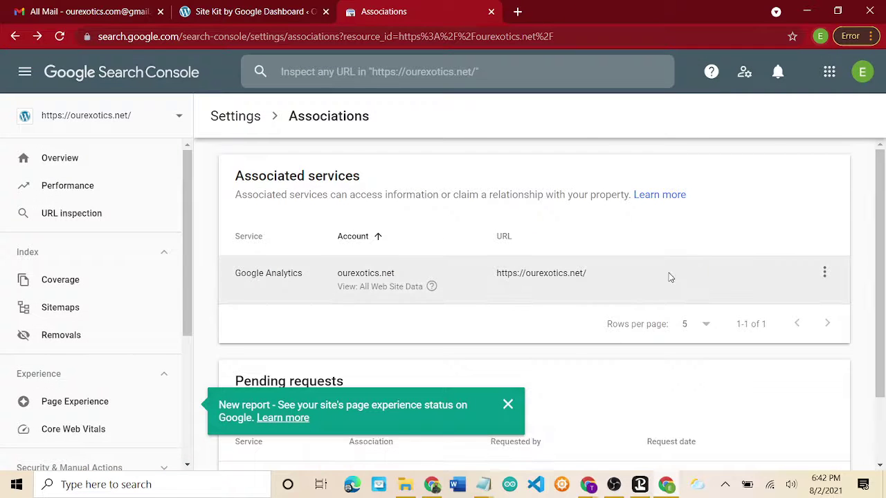
scroll(669, 277, down, 2)
scroll(669, 275, up, 2)
click(125, 116)
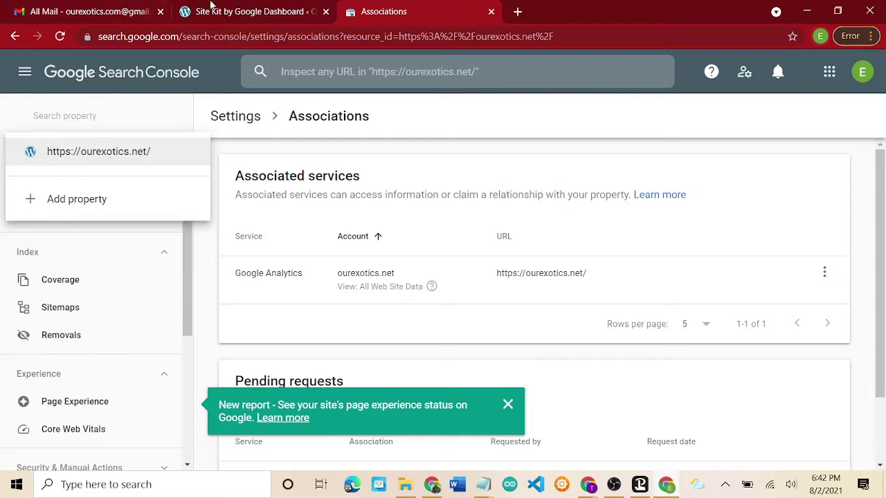
Return to the Site Kit dashboard and scroll to the still-gathering Search Console and Analytics cards
click(244, 10)
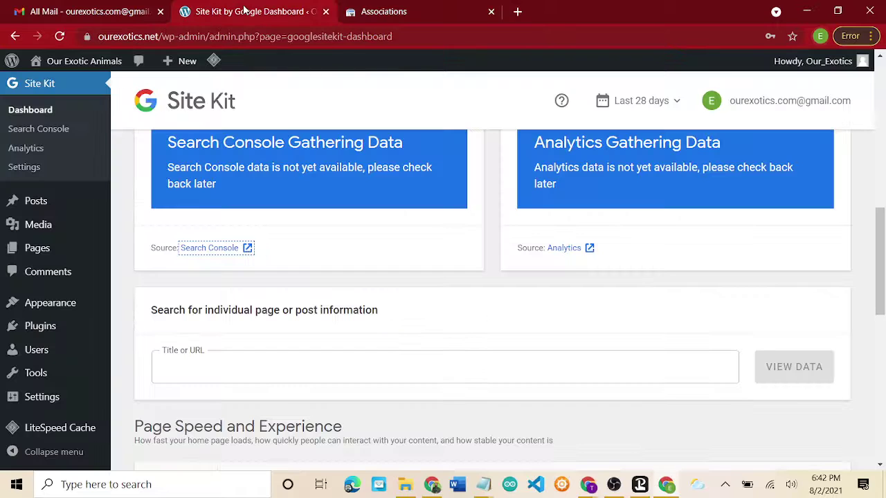
click(34, 151)
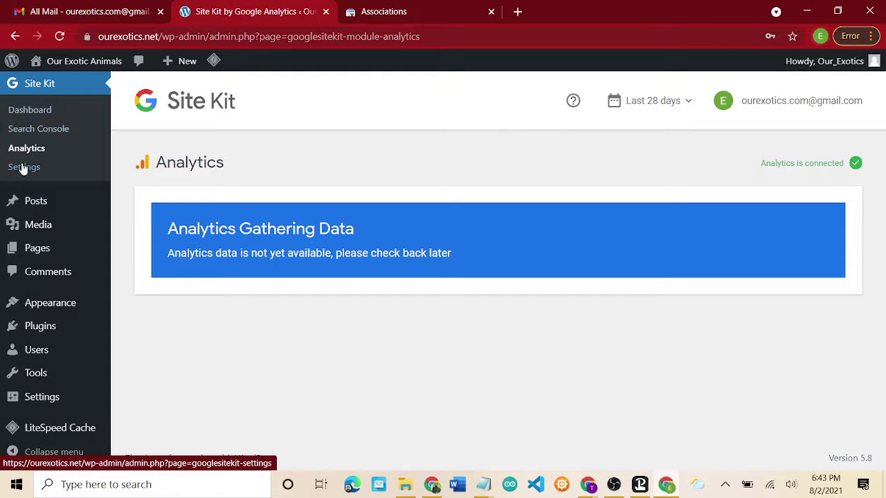
click(23, 117)
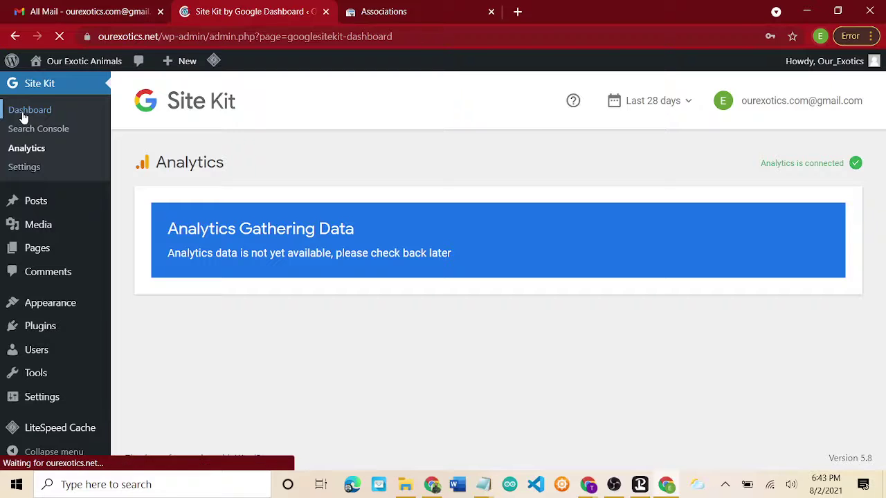
scroll(631, 353, down, 2)
scroll(631, 353, down, 5)
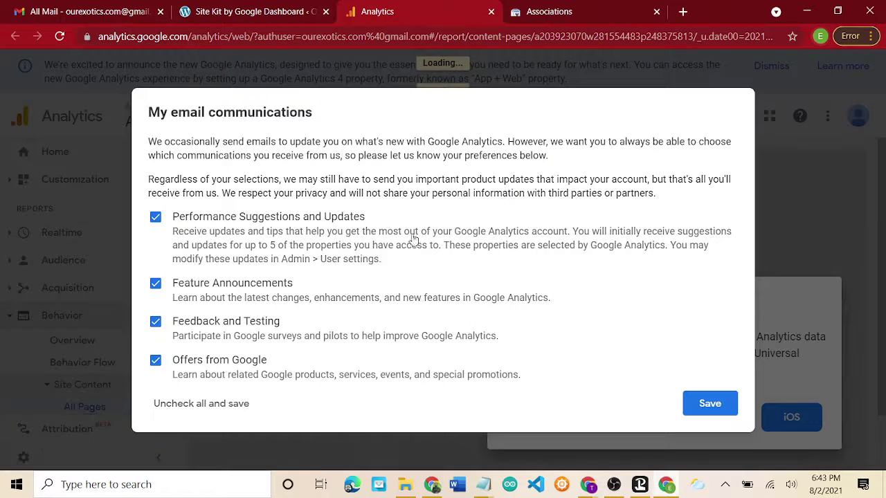
Save the Analytics email preferences and dismiss the search tip and mobile app promotion
click(709, 405)
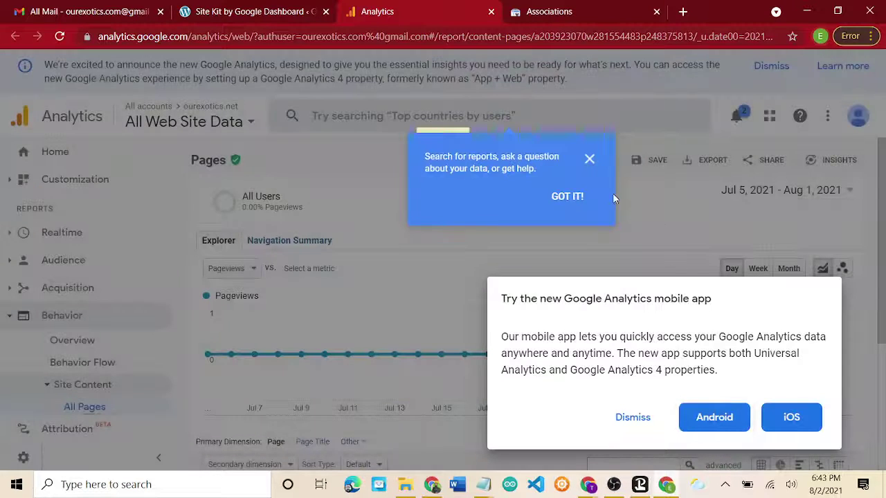
click(569, 196)
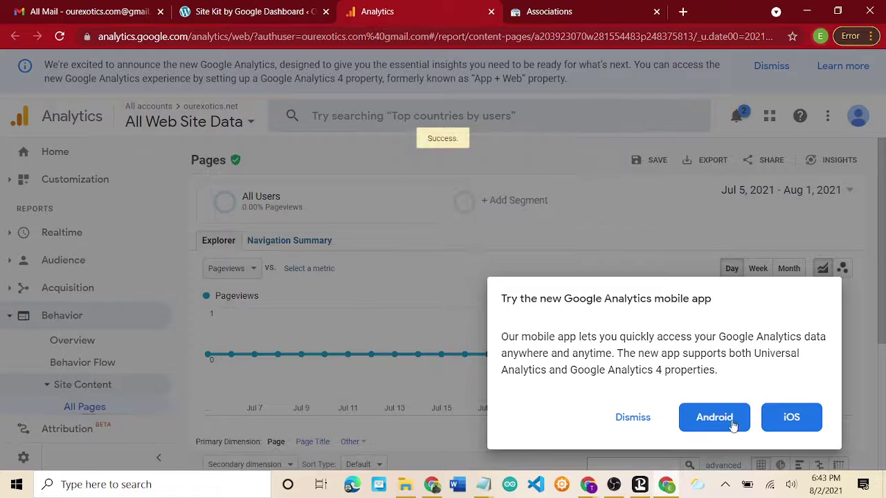
click(626, 424)
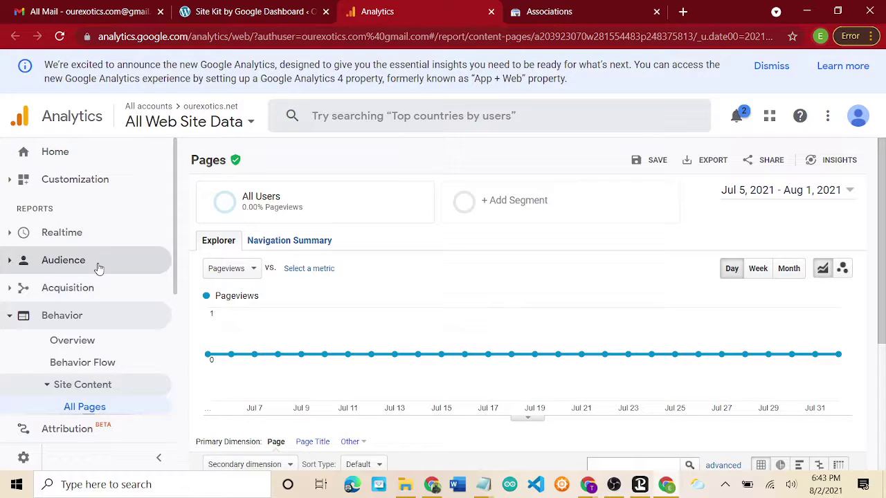
scroll(99, 268, down, 4)
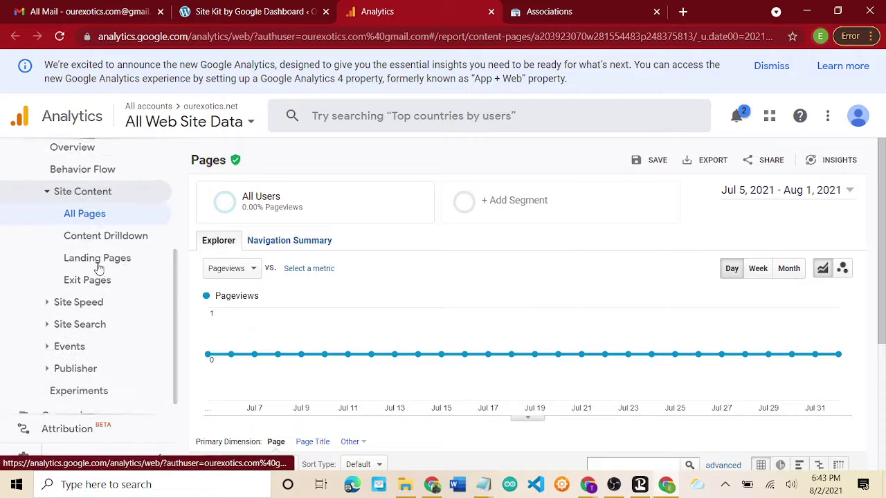
scroll(99, 268, up, 4)
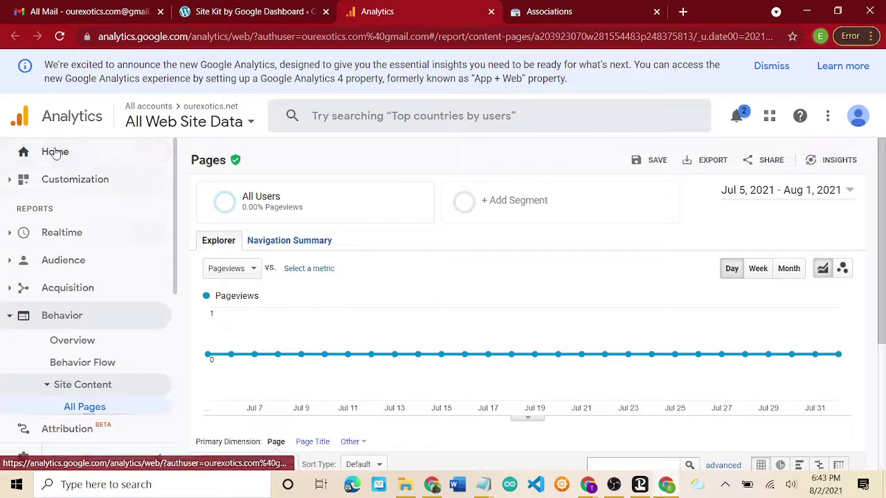
Open Acquisition > Search Console > Queries and review its empty table and date range
scroll(90, 263, down, 1)
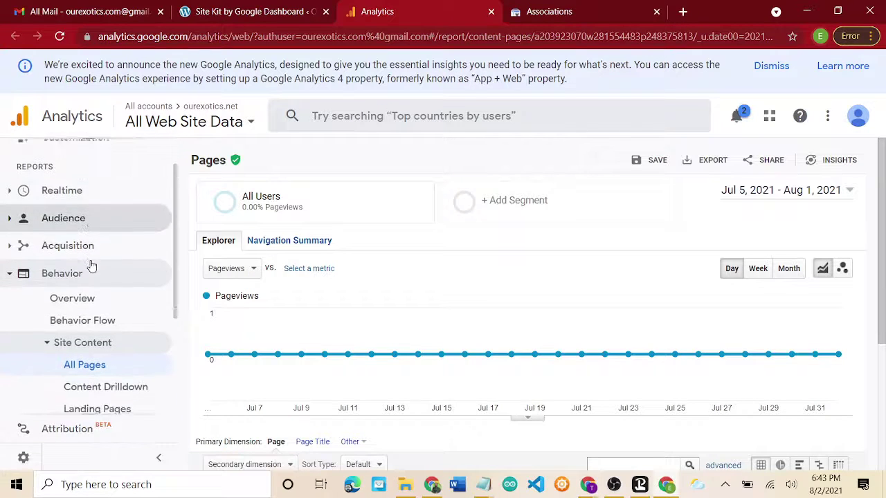
click(76, 244)
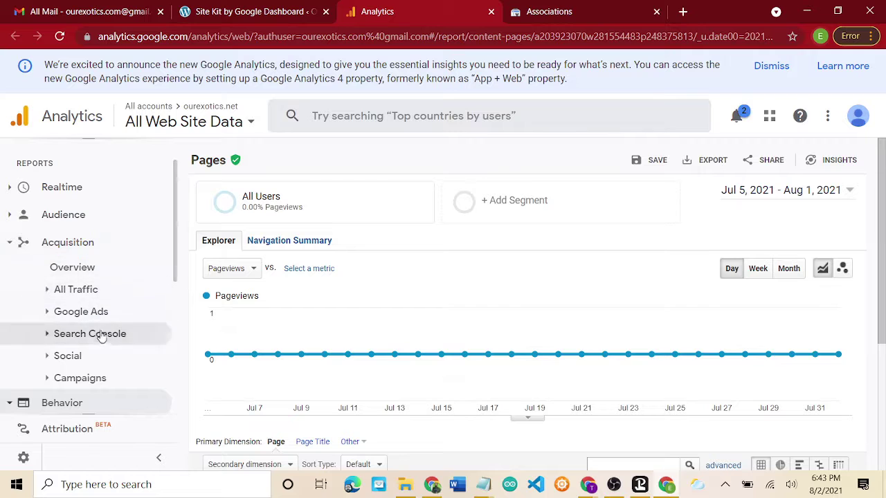
click(103, 335)
scroll(100, 336, down, 3)
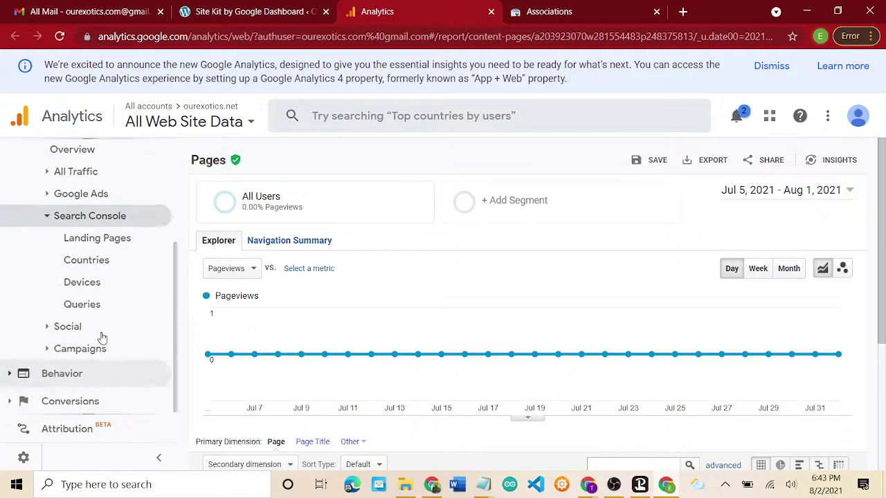
click(83, 306)
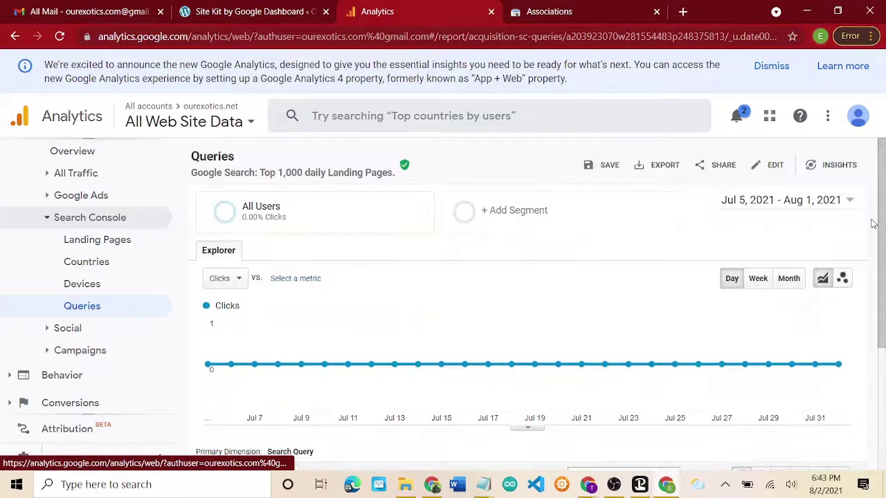
drag(881, 228, 882, 355)
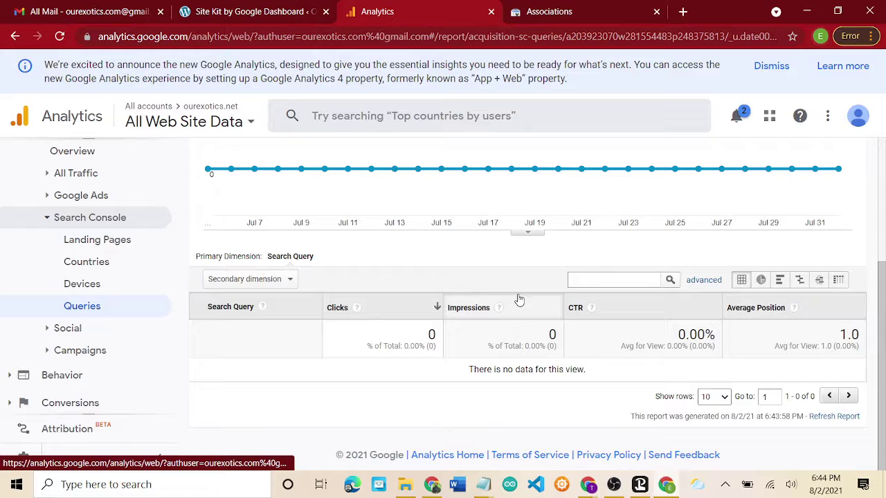
drag(882, 335, 884, 176)
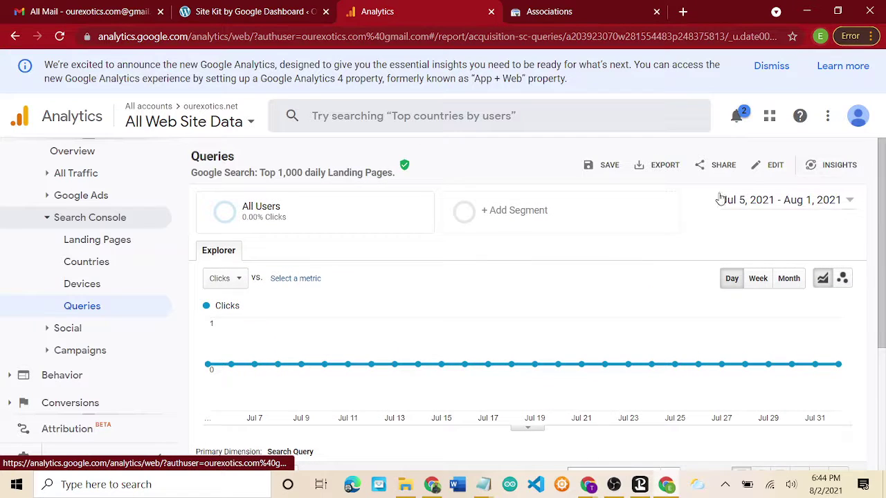
click(750, 201)
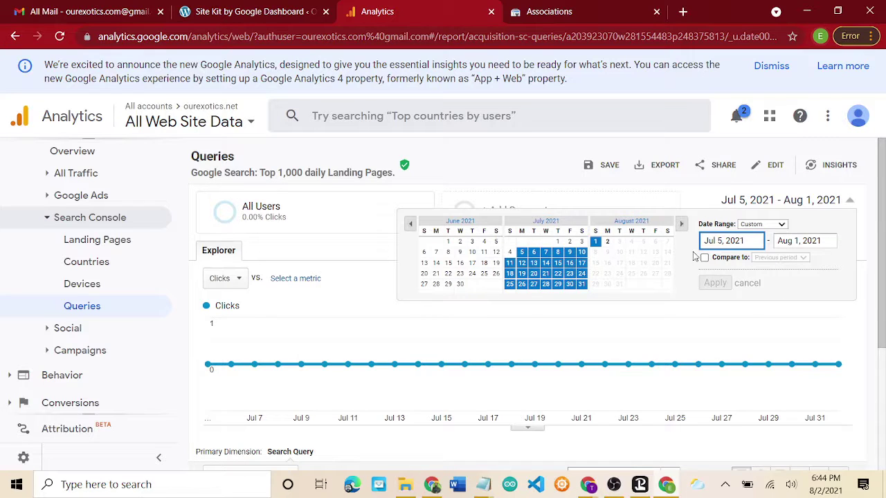
click(874, 211)
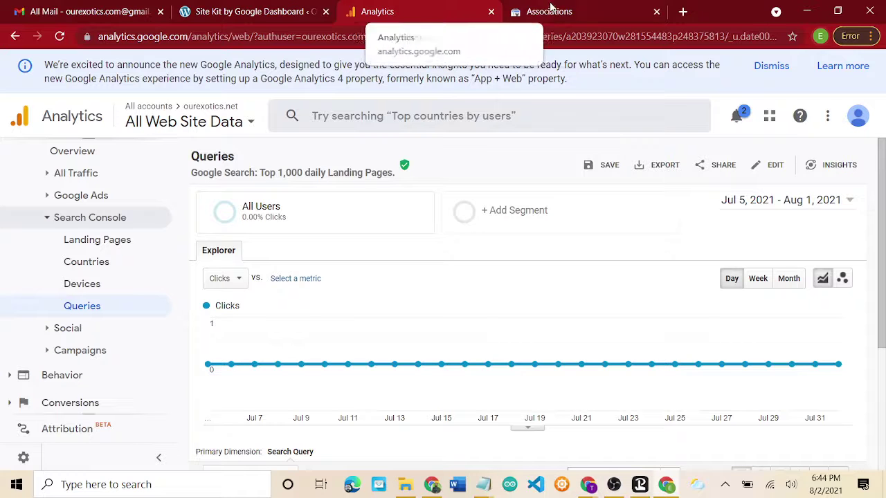
Close the Analytics, Search Console Associations and Site Kit tabs, leaving Gmail's All Mail showing
click(491, 12)
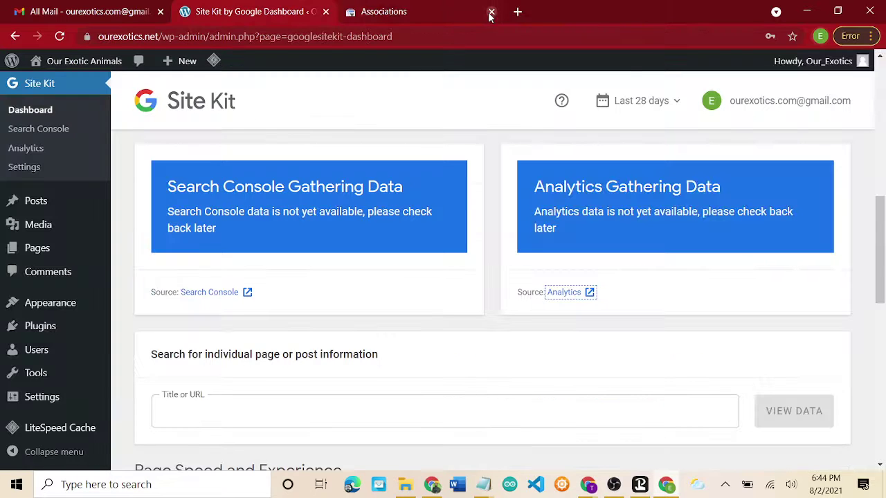
click(445, 14)
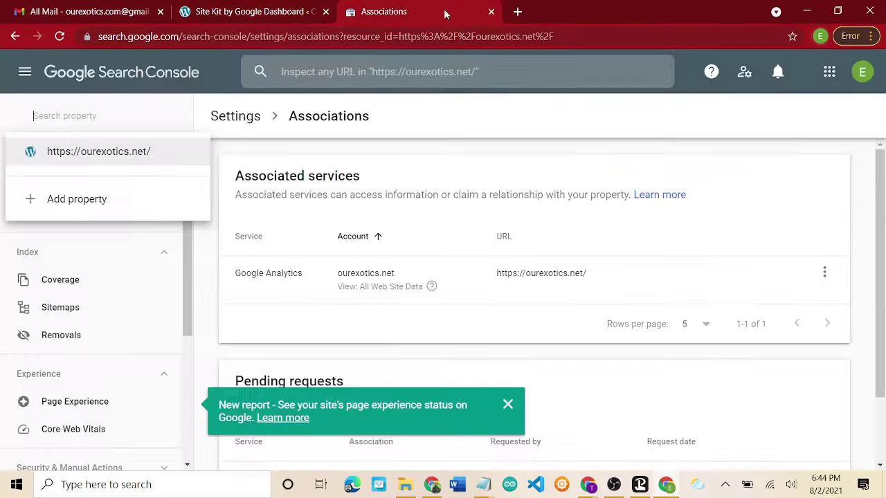
click(491, 12)
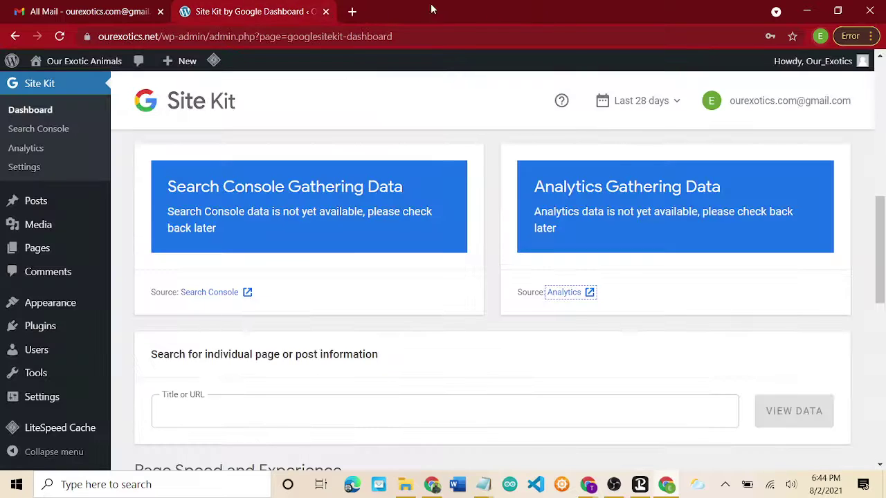
click(326, 12)
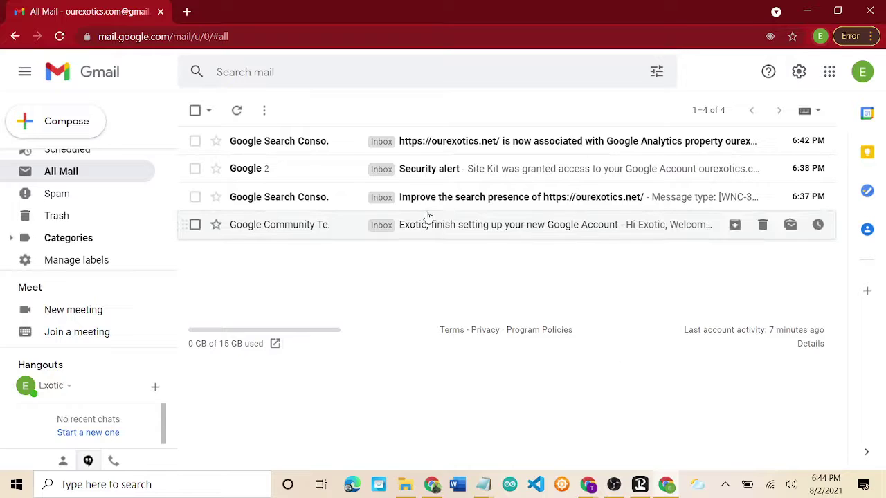
click(402, 40)
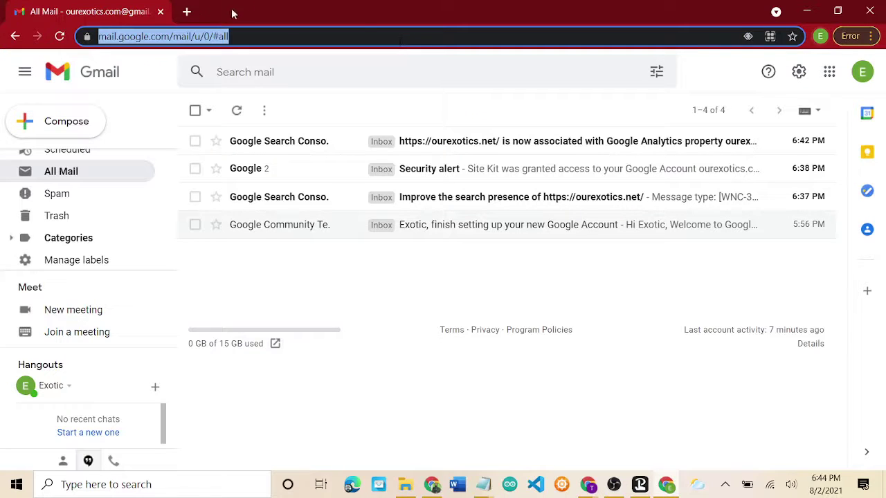
Load the Our Exotic Animals site in a new tab by typing 'our'
click(187, 12)
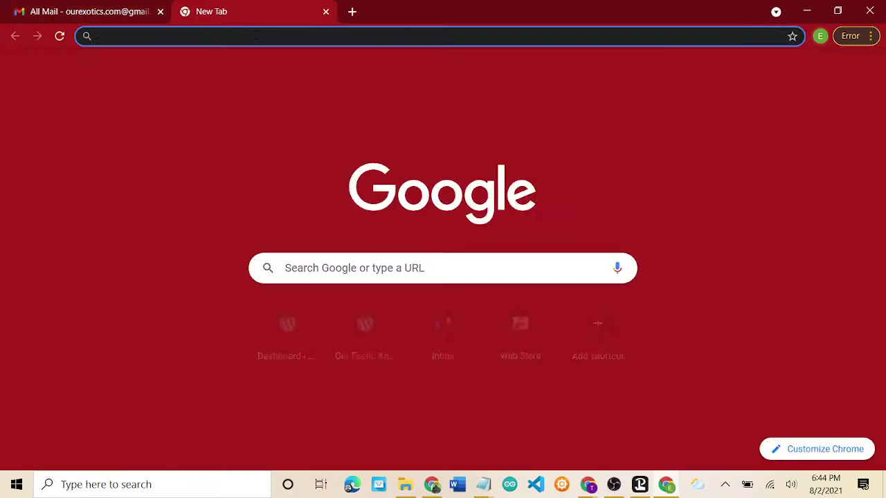
text(ourexotics.net)
key(Return)
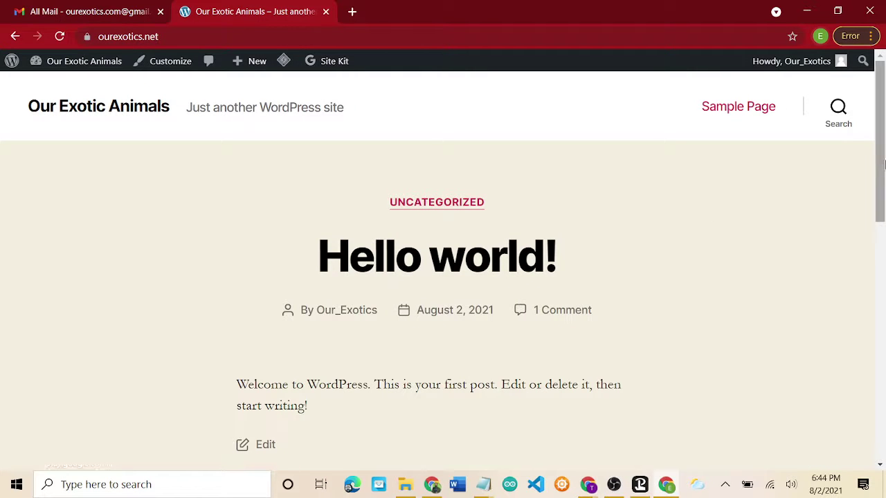
scroll(630, 200, down, 5)
scroll(630, 199, up, 5)
Copy the site's web address and open another blank tab
click(127, 36)
right_click(127, 37)
key(ctrl+c)
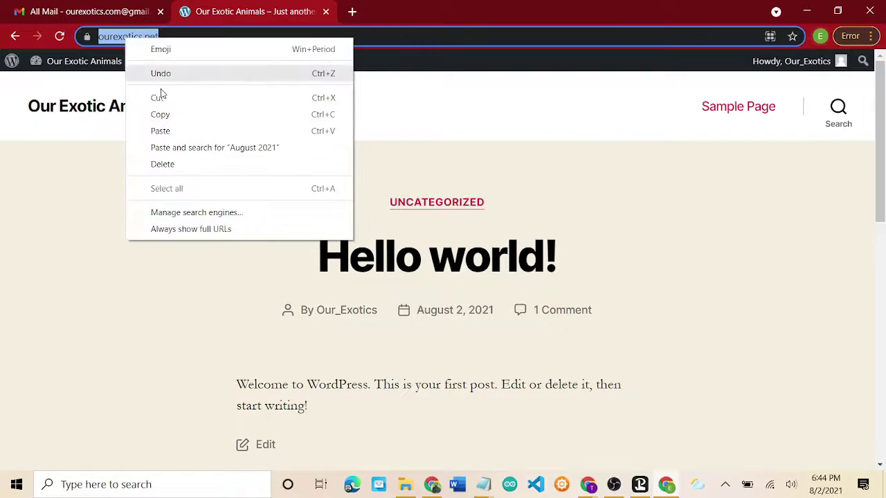
click(174, 116)
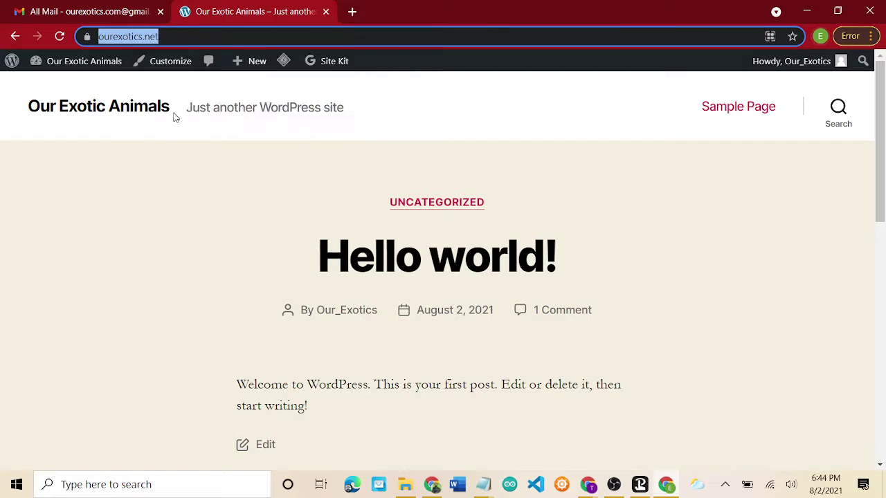
click(350, 11)
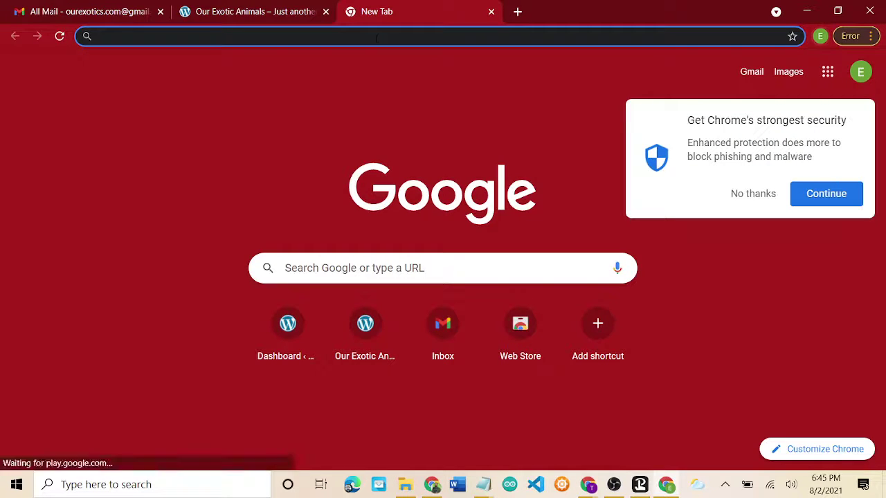
text(page speed in)
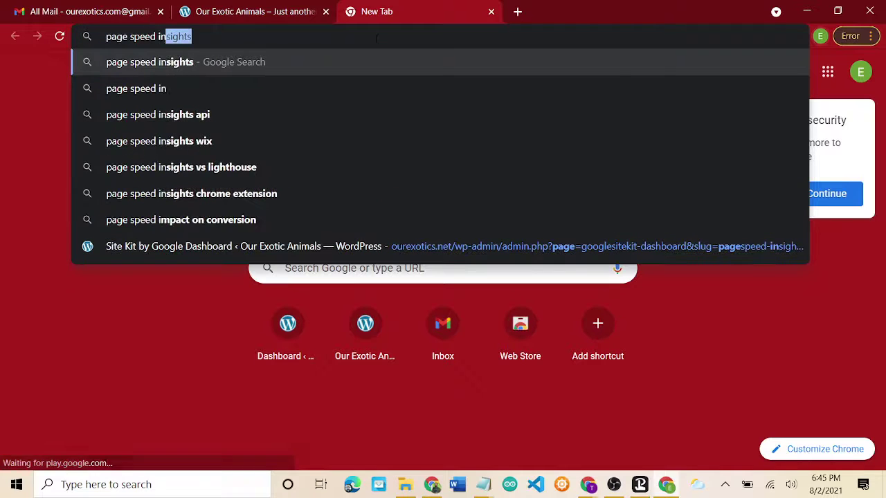
key(Return)
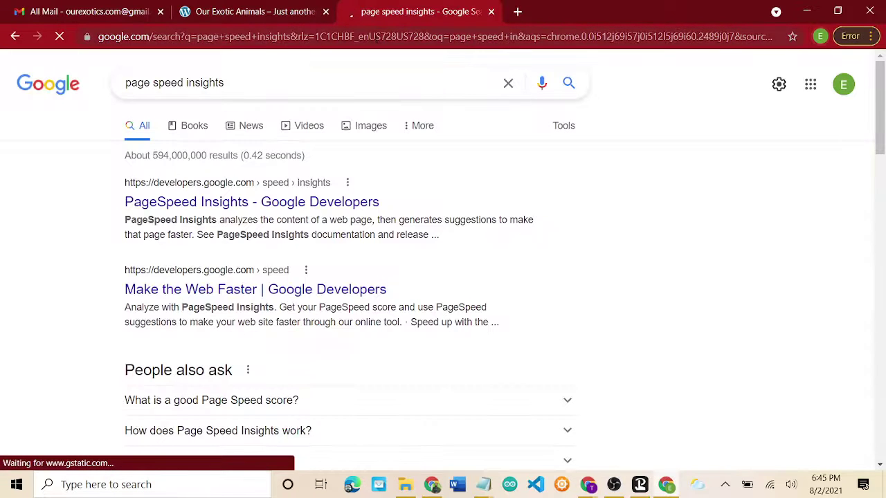
click(268, 207)
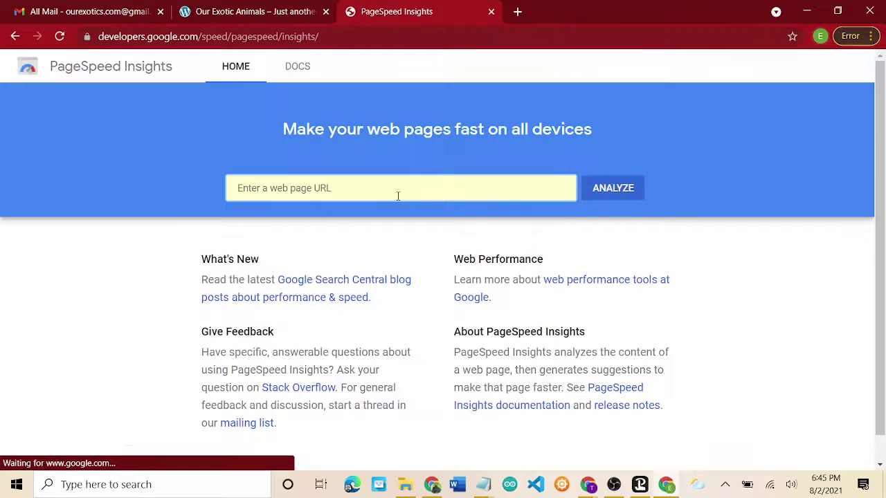
right_click(398, 196)
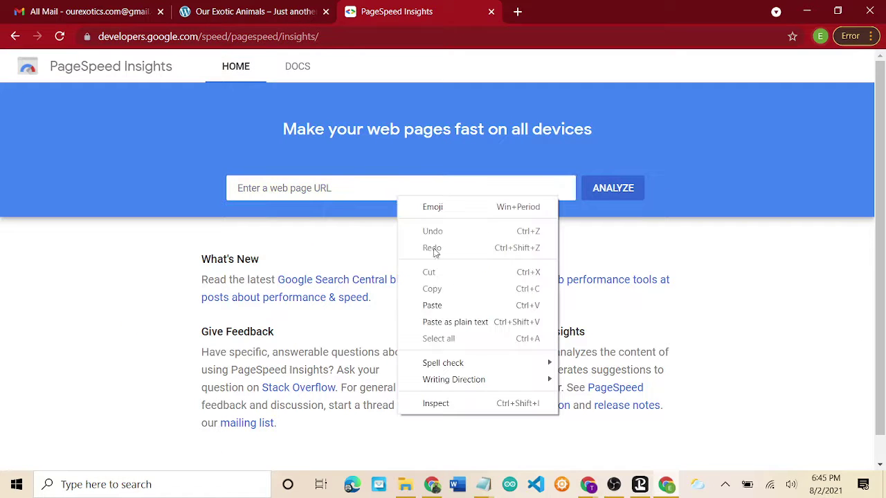
click(455, 304)
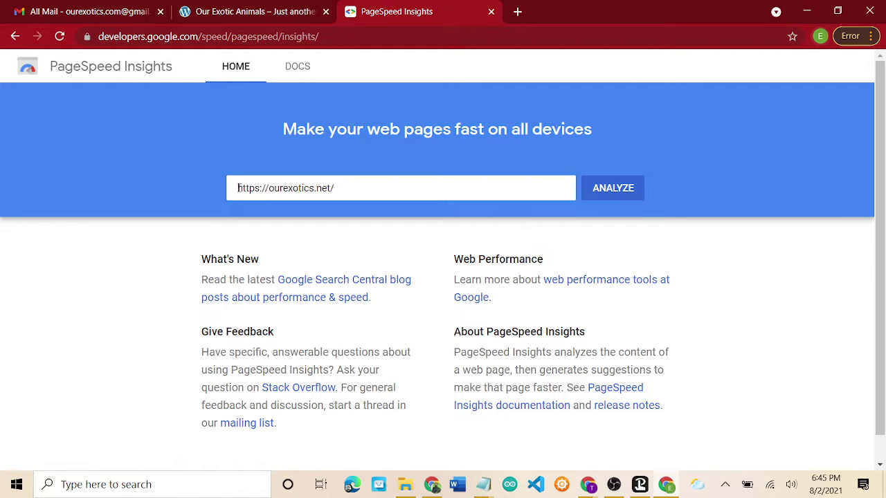
click(627, 189)
Run the analysis and compare the mobile score of 97 with the desktop score of 100
click(614, 191)
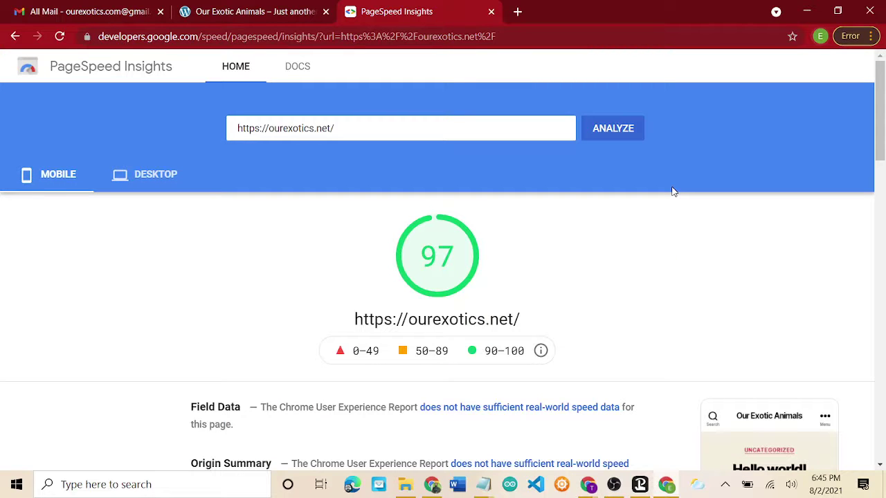
scroll(674, 192, down, 2)
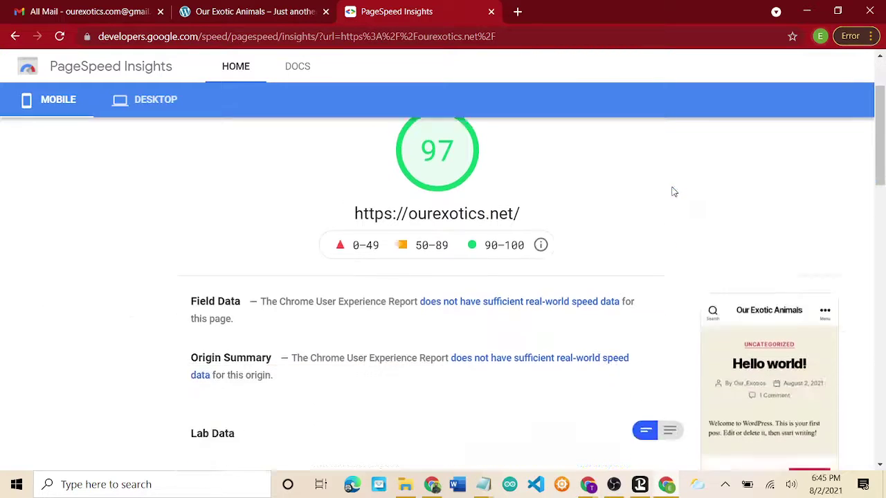
scroll(673, 191, up, 3)
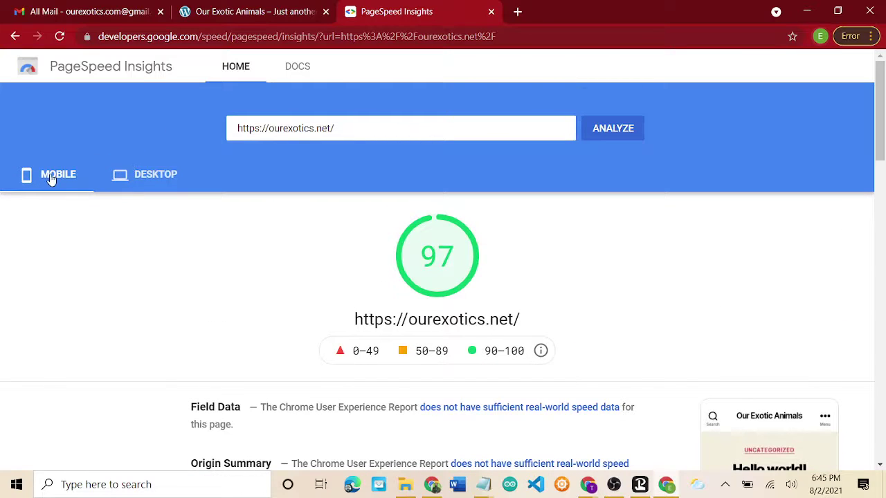
click(148, 180)
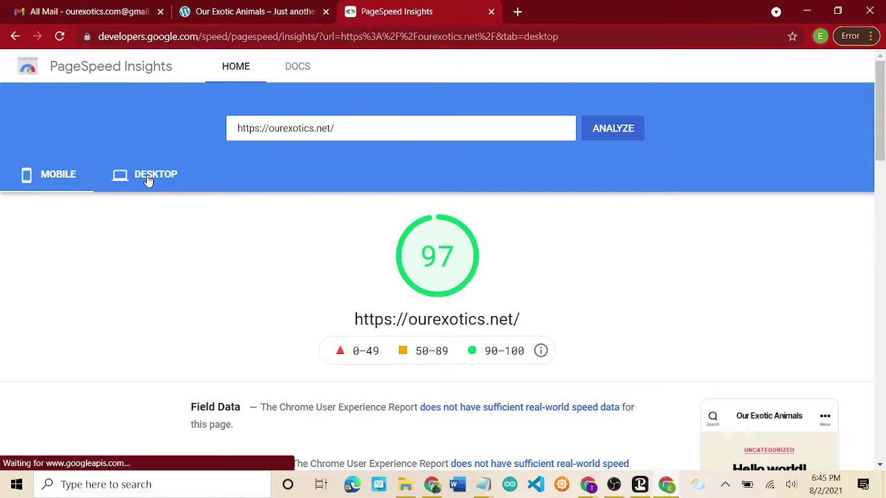
click(61, 180)
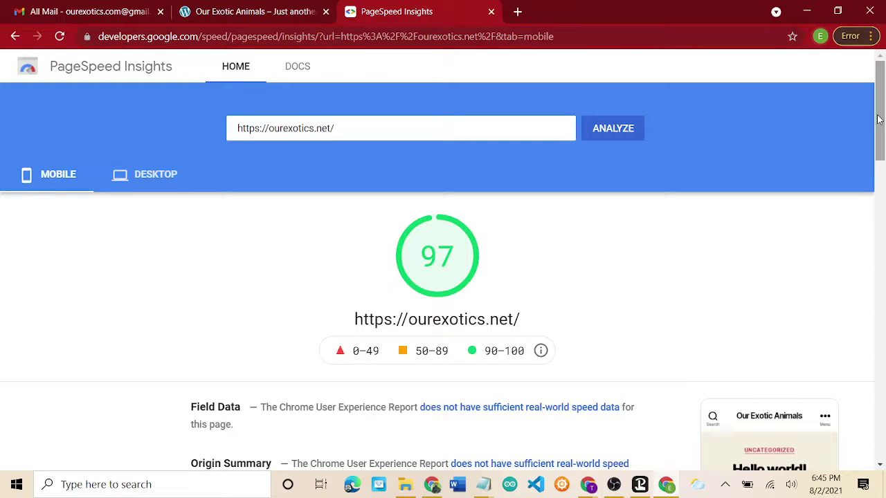
mouse_move(878, 120)
mouse_down()
mouse_move(879, 339)
mouse_move(880, 116)
mouse_up()
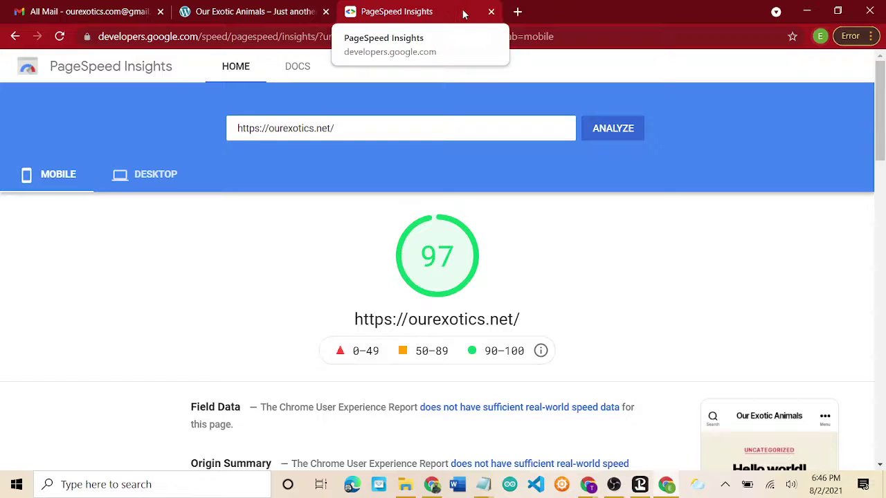
Open Site Kit's dashboard and scroll to the lab results: 130 ms blocking, 1.2 s LCP, 0.001 shift
click(490, 13)
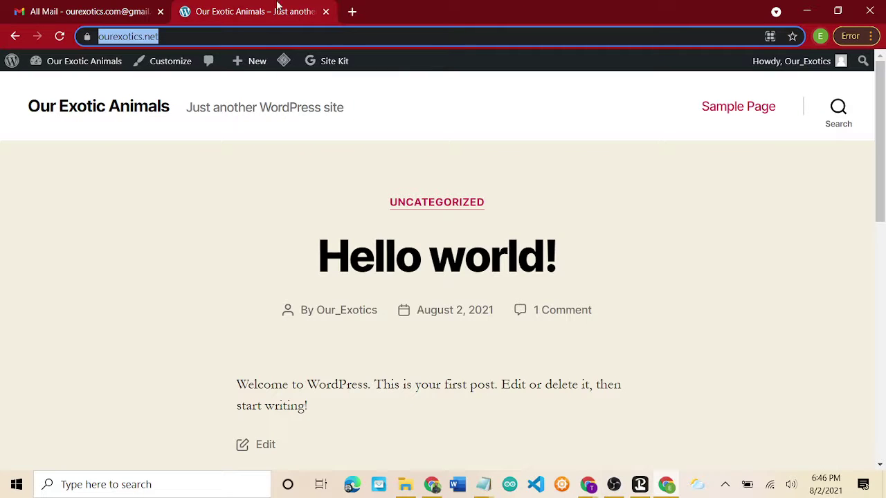
mouse_move(78, 64)
click(64, 87)
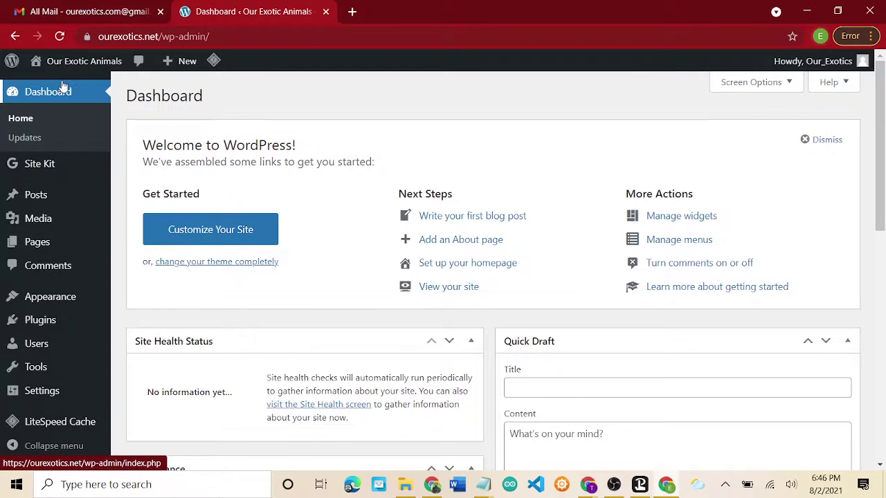
mouse_move(34, 170)
click(137, 176)
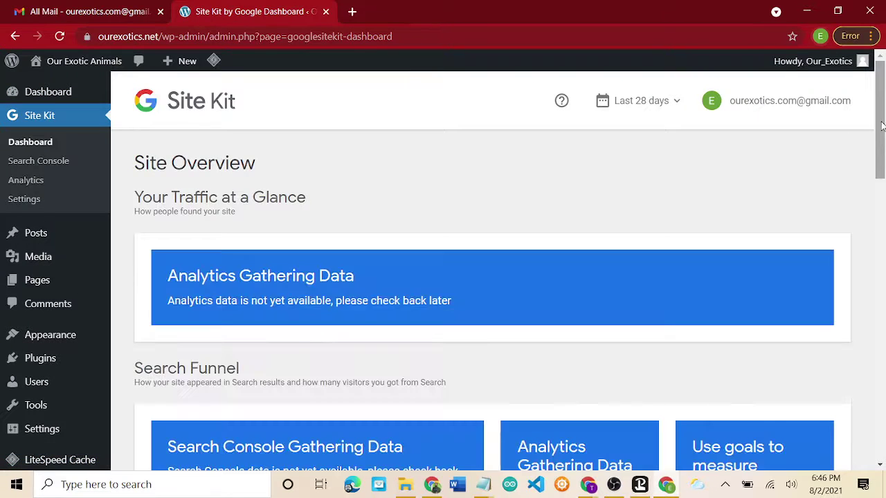
drag(881, 125, 866, 372)
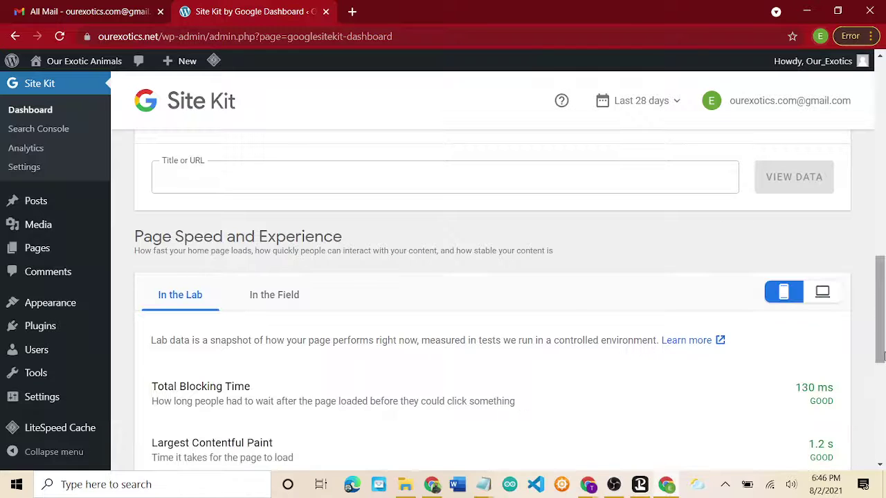
drag(883, 311, 883, 415)
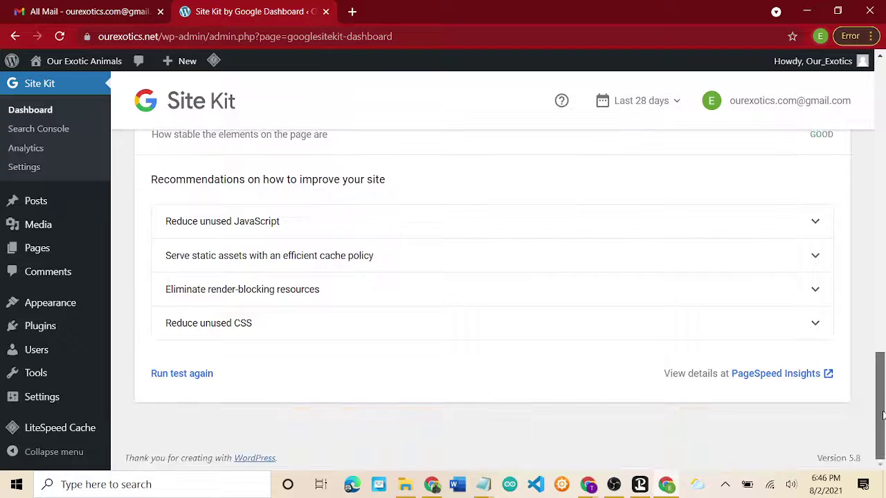
Open the full PageSpeed report, then expand the unused JavaScript, cache policy, render-blocking and unused CSS tips
click(767, 376)
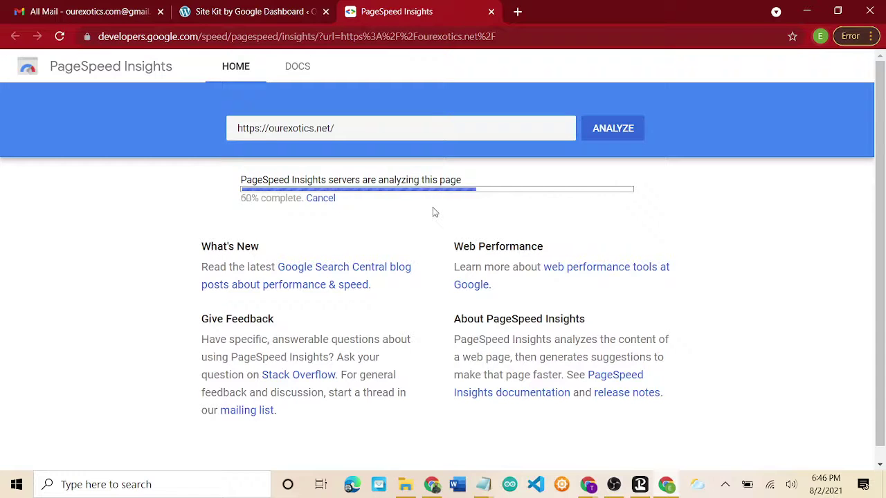
click(246, 12)
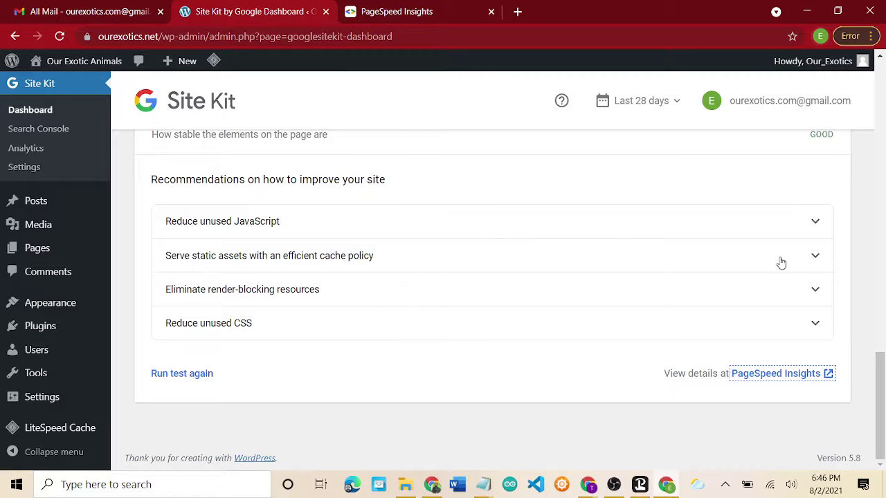
click(813, 222)
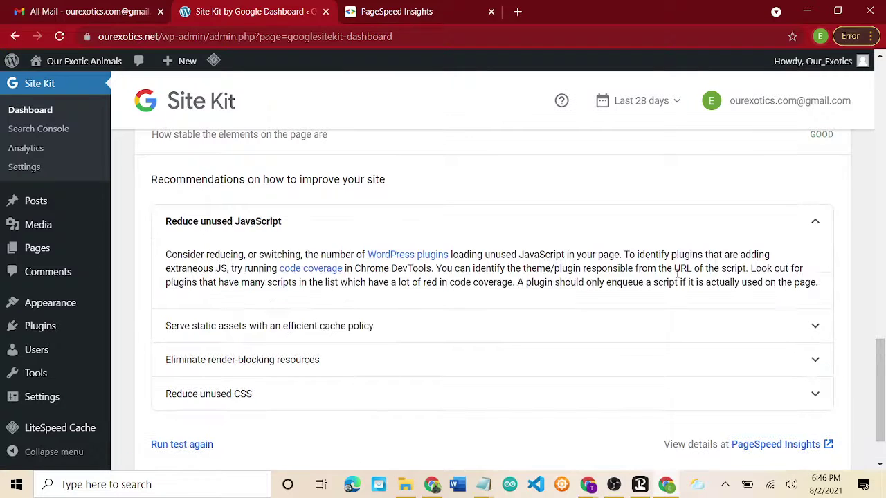
scroll(676, 274, down, 1)
click(814, 277)
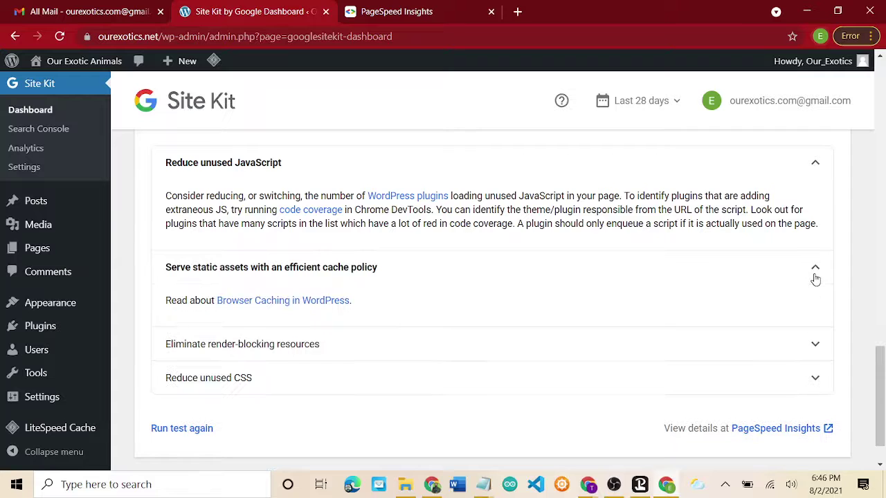
scroll(706, 312, down, 1)
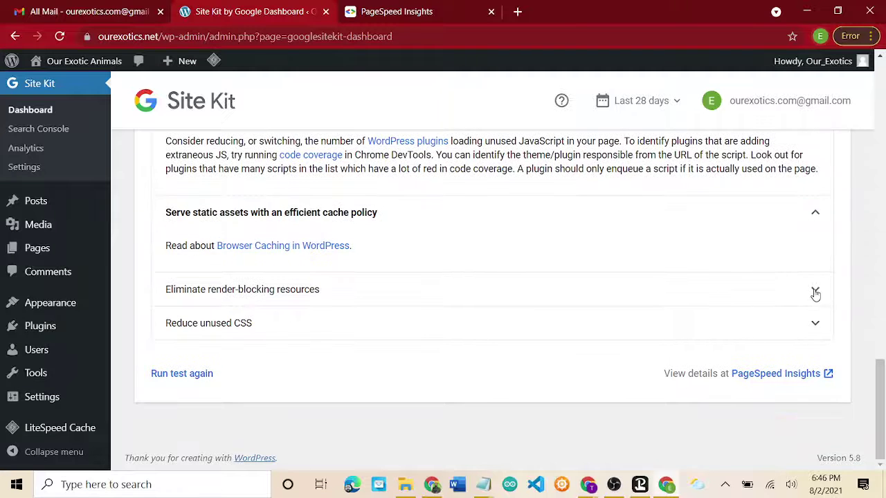
click(815, 292)
scroll(700, 302, down, 1)
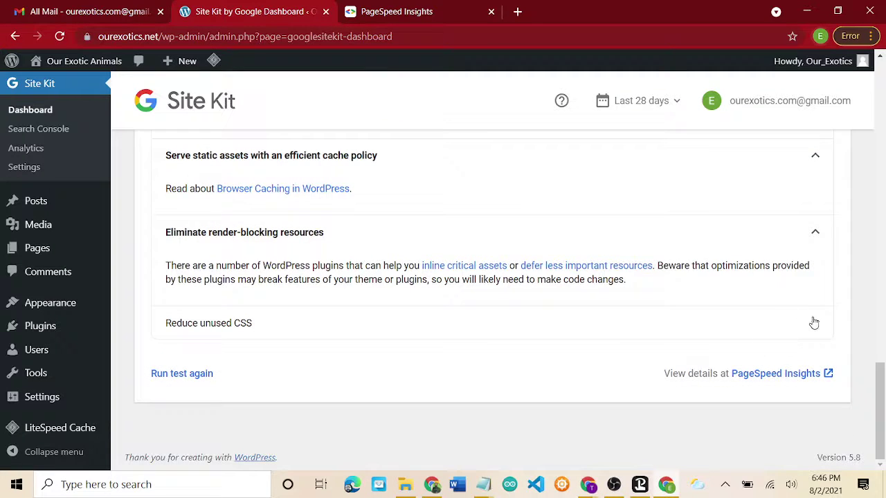
click(814, 323)
scroll(813, 322, down, 1)
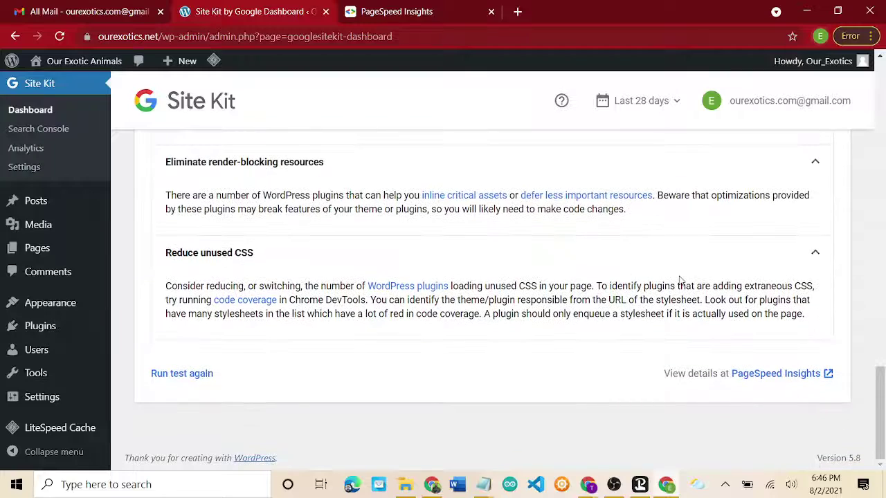
scroll(680, 280, up, 12)
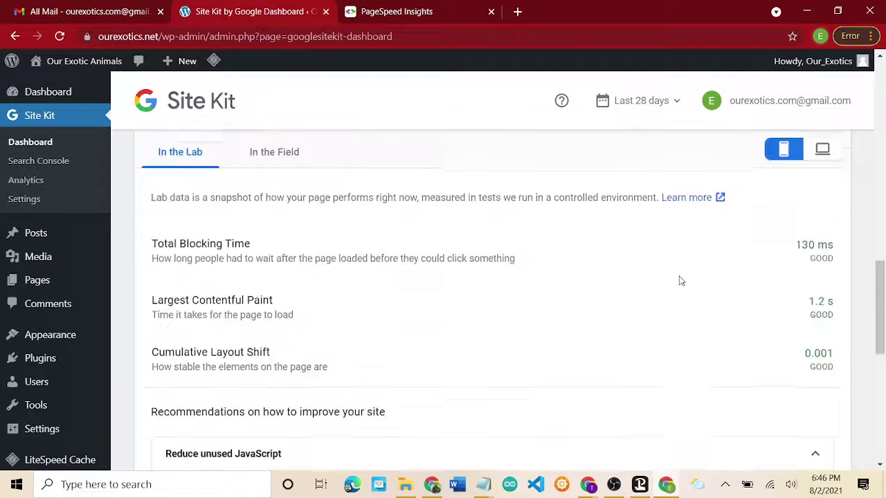
scroll(681, 281, up, 5)
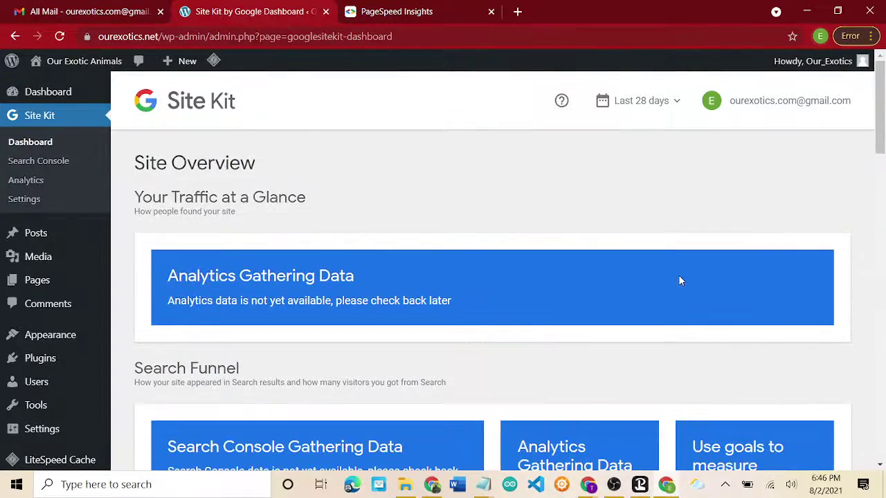